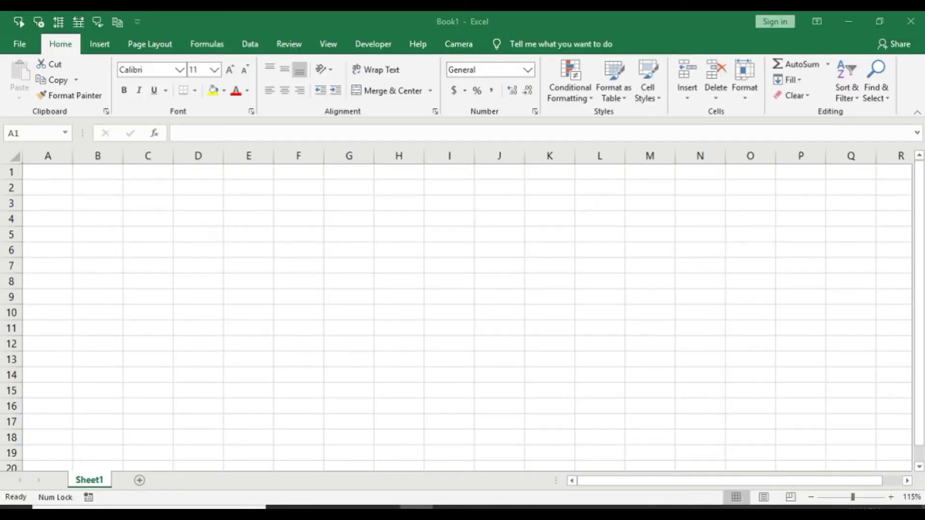
# - Jump from cell A1 to the last row of column A and return to A1
pyautogui.click(49, 172)
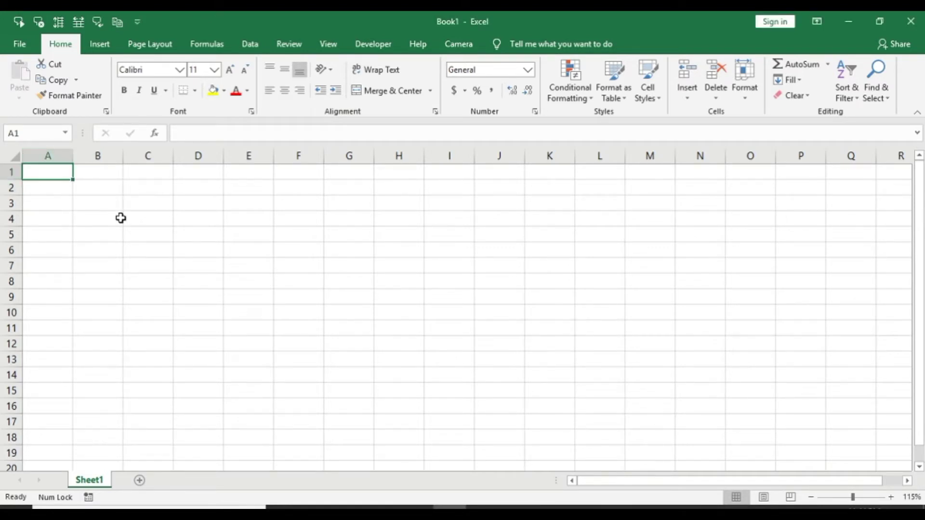
pyautogui.click(48, 189)
pyautogui.click(38, 173)
pyautogui.hotkey('ctrl', 'Down')
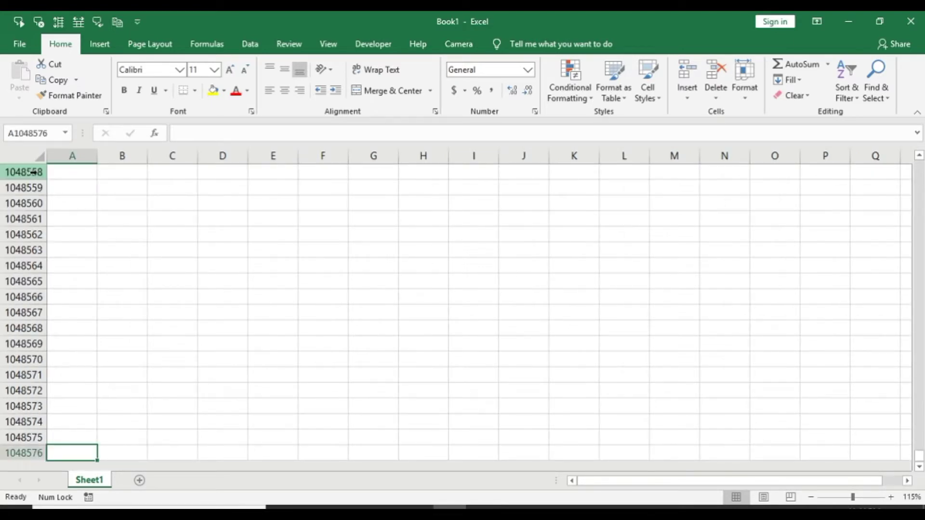
pyautogui.hotkey('ctrl', 'Up')
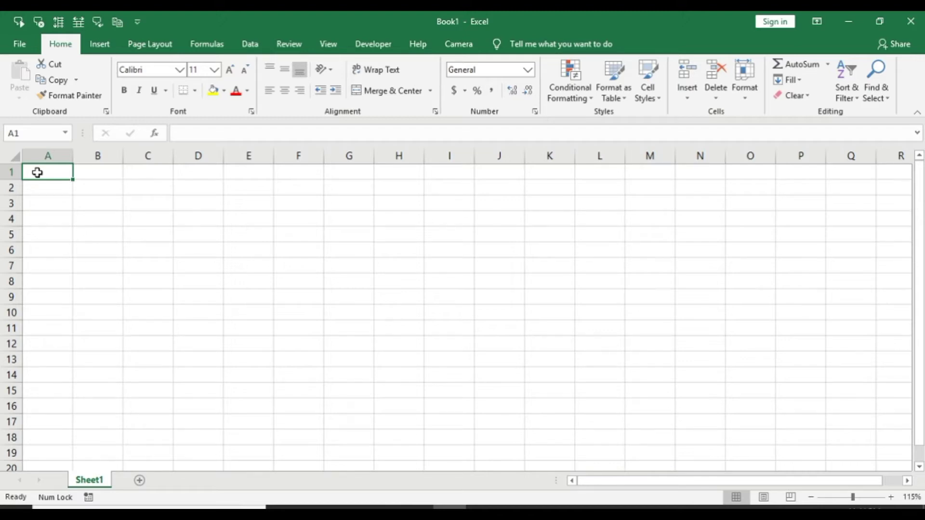
# - Move the active cell along row 1 one column at a time from A1 to BC1 to examine the column lettering
pyautogui.press('Right')
pyautogui.press('Right')
pyautogui.press('Right')
pyautogui.press('Right')
pyautogui.press('Right')
pyautogui.press('Right')
pyautogui.press('Right')
pyautogui.press('Right')
pyautogui.press('Right')
pyautogui.press('Right')
pyautogui.press('Right')
pyautogui.press('Right')
pyautogui.press('Right')
pyautogui.press('Right')
pyautogui.press('Right')
pyautogui.press('Right')
pyautogui.press('Right')
pyautogui.press('Right')
pyautogui.press('Right')
pyautogui.press('Right')
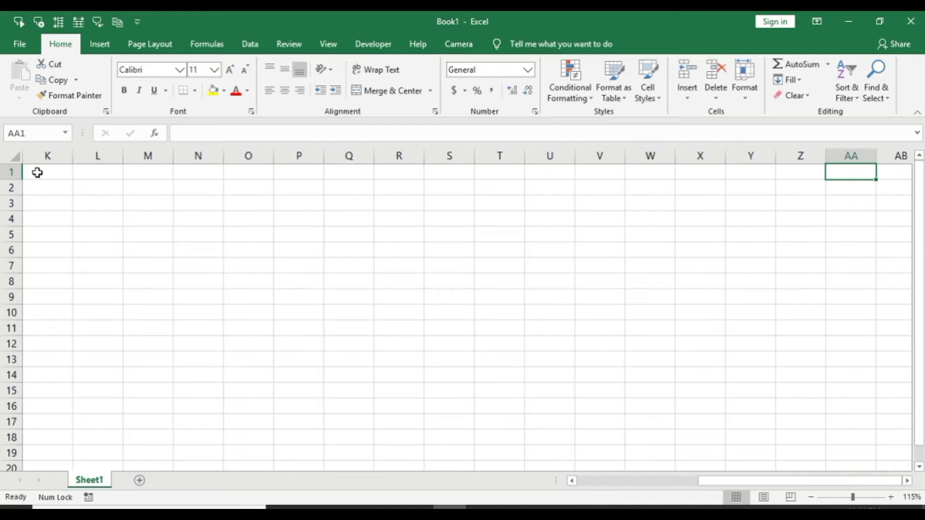
pyautogui.press('Right')
pyautogui.press('Right')
pyautogui.press('Right')
pyautogui.press('Right')
pyautogui.press('Right')
pyautogui.press('Right')
pyautogui.press('Right')
pyautogui.press('Right')
pyautogui.press('Right')
pyautogui.press('Right')
pyautogui.press('Right')
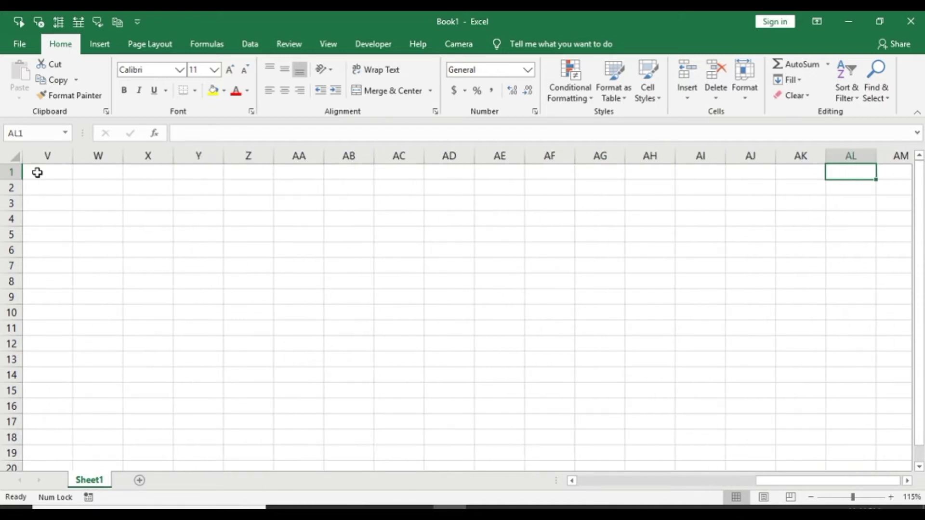
pyautogui.press('Right')
pyautogui.press('Right')
pyautogui.press('Right')
pyautogui.press('Right')
pyautogui.press('Right')
pyautogui.press('Right')
pyautogui.press('Right')
pyautogui.press('Right')
pyautogui.press('Right')
pyautogui.press('Right')
pyautogui.press('Right')
pyautogui.press('Right')
pyautogui.press('Right')
pyautogui.press('Right')
pyautogui.press('capslock')
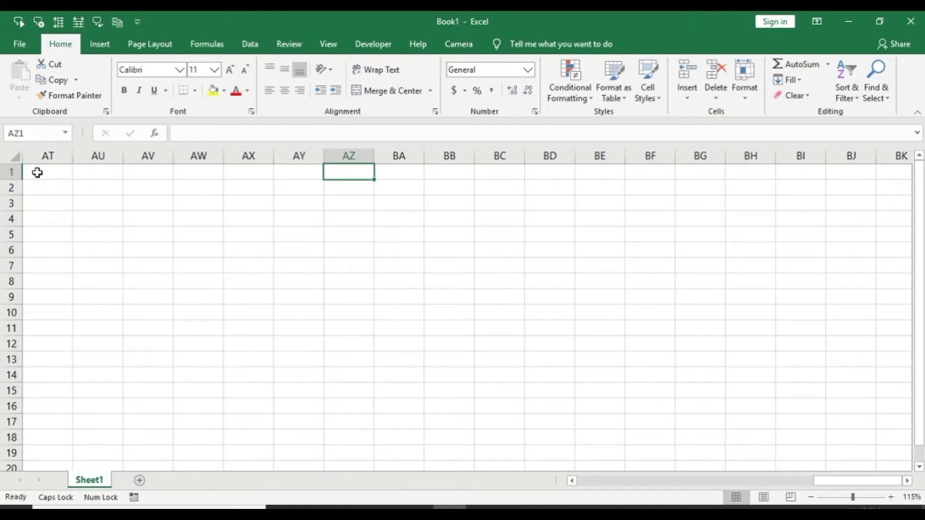
pyautogui.press('Right')
pyautogui.press('Right')
pyautogui.press('Right')
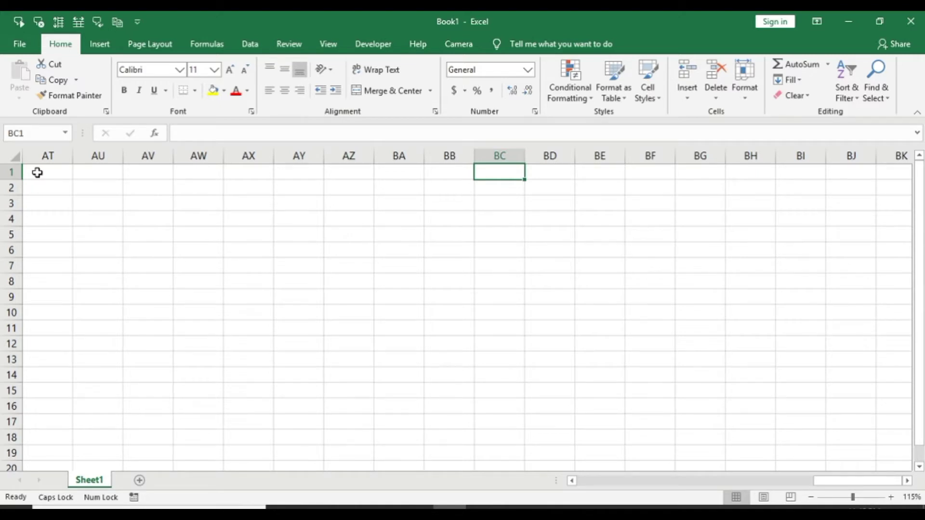
# - Go to cell ZZ1 and move one column at a time to AAE1 to examine the three-letter column headings
pyautogui.press('F5')
pyautogui.write('Z')
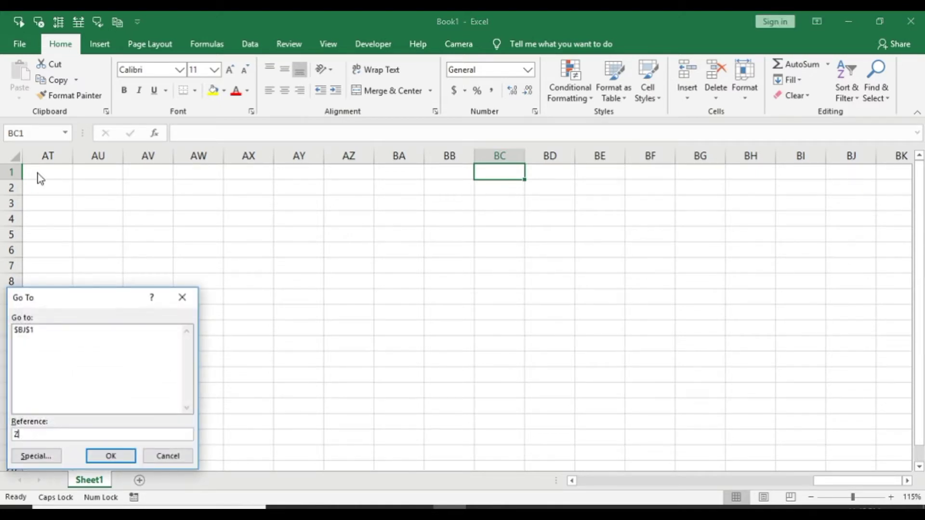
pyautogui.write('Z1')
pyautogui.press('Return')
pyautogui.press('Right')
pyautogui.press('Right')
pyautogui.press('Right')
pyautogui.press('Right')
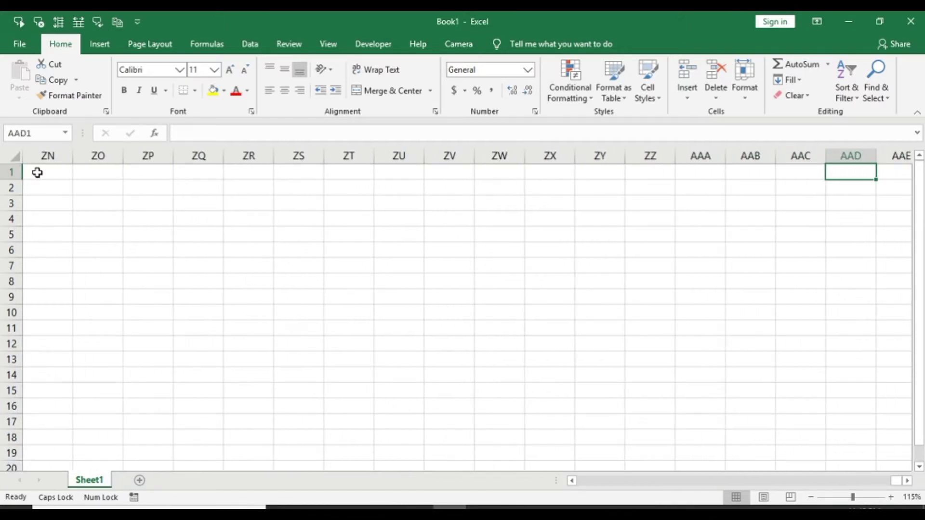
pyautogui.press('Right')
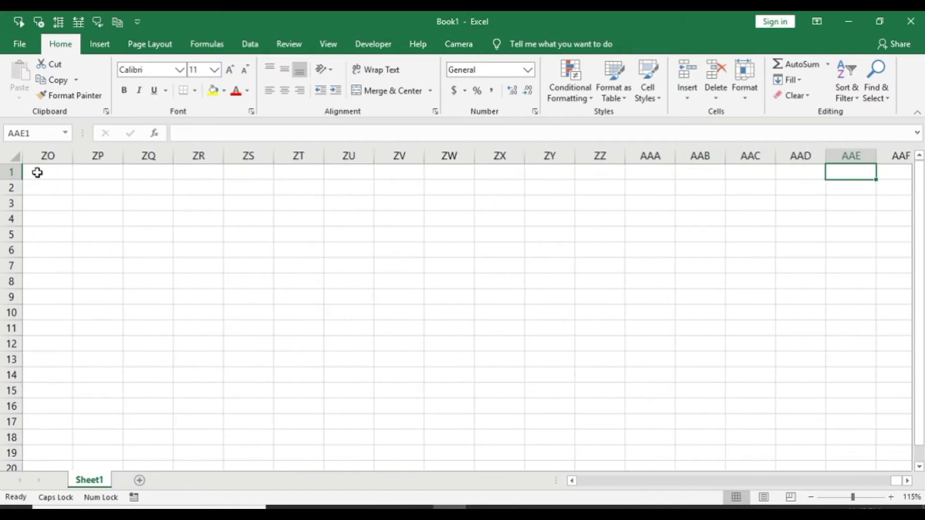
# - Jump to the worksheet's last column and to its very last cell, XFD1048576, and return to A1
pyautogui.hotkey('ctrl', 'Right')
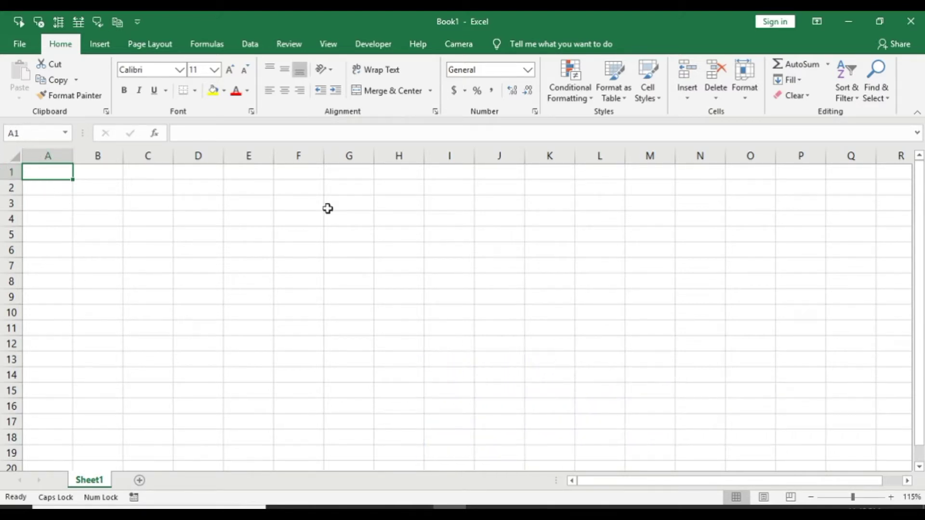
pyautogui.hotkey('ctrl', 'Down')
pyautogui.hotkey('ctrl', 'Right')
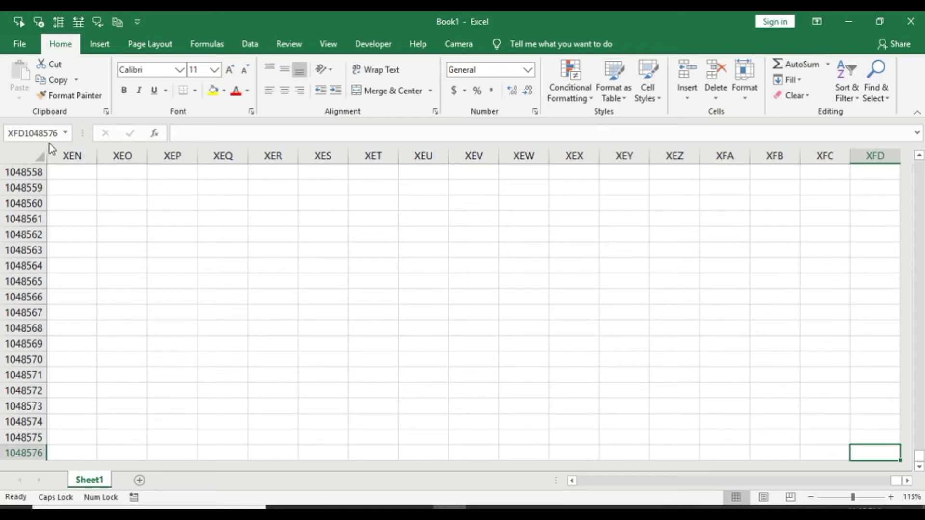
pyautogui.click(417, 507)
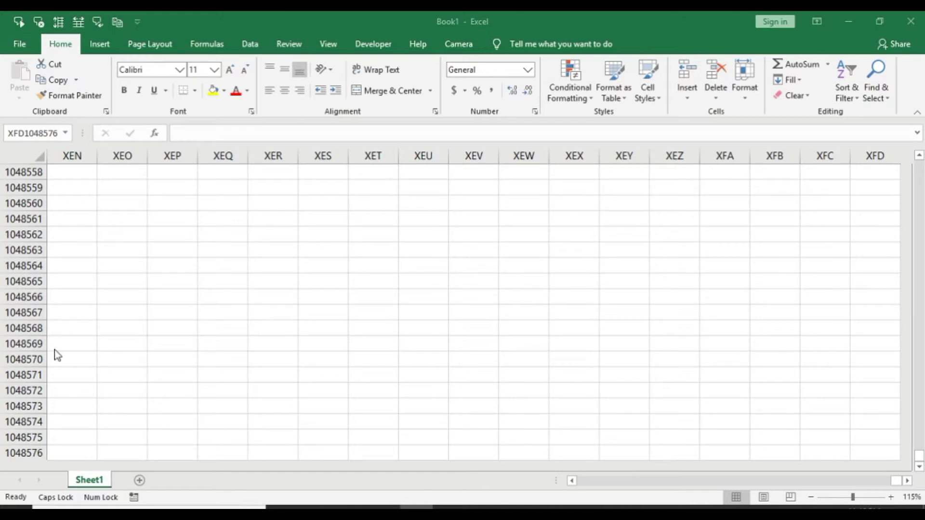
pyautogui.hotkey('ctrl', 'Up')
pyautogui.hotkey('ctrl', 'Left')
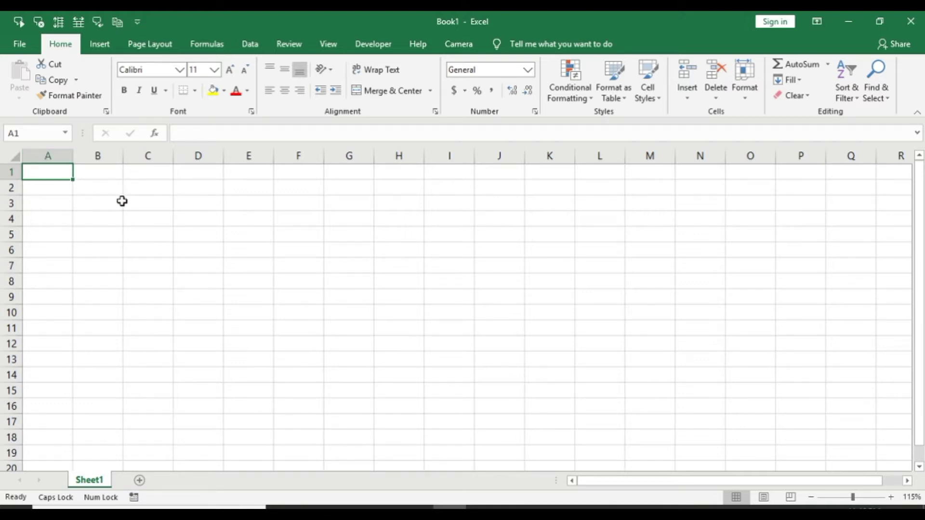
# - Select the range C4:F7 and fill C4 through C7 with ASFADSF, SDAFAS, ASDF and SAFSD
pyautogui.moveTo(151, 215); pyautogui.dragTo(297, 271)
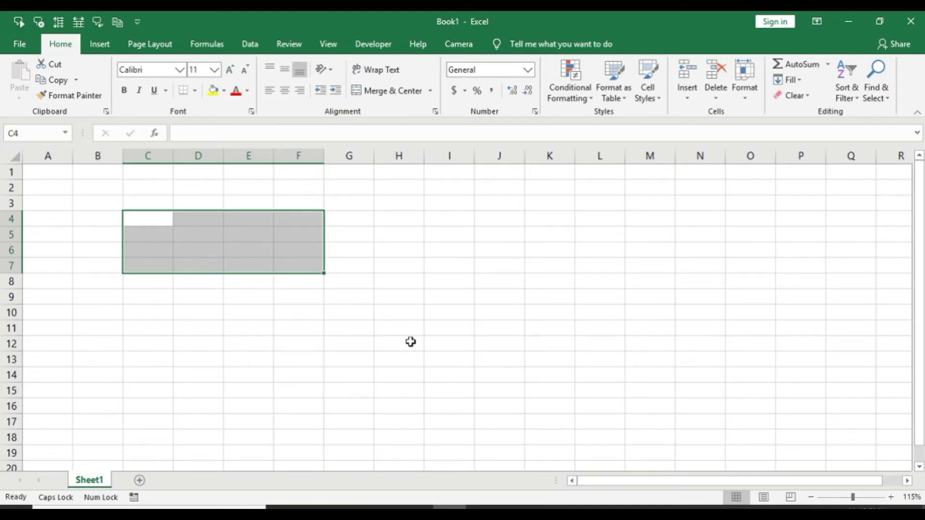
pyautogui.write('ASFADSF')
pyautogui.press('Return')
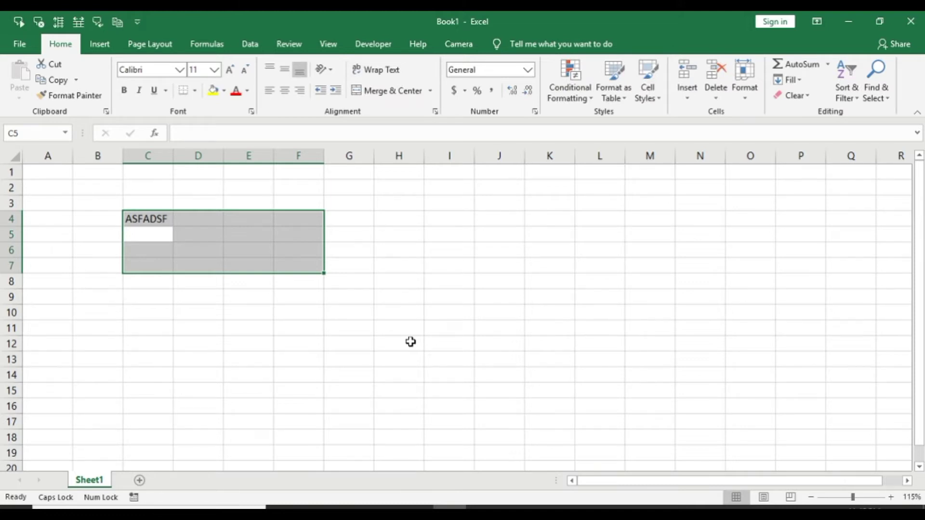
pyautogui.write('SDAFAS')
pyautogui.press('Return')
pyautogui.write('ASDF')
pyautogui.press('Return')
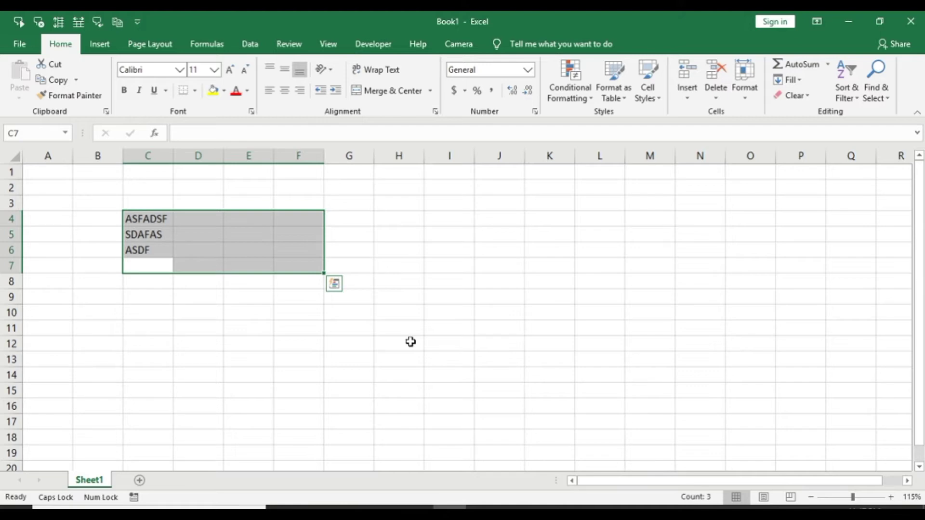
pyautogui.write('SAFSD')
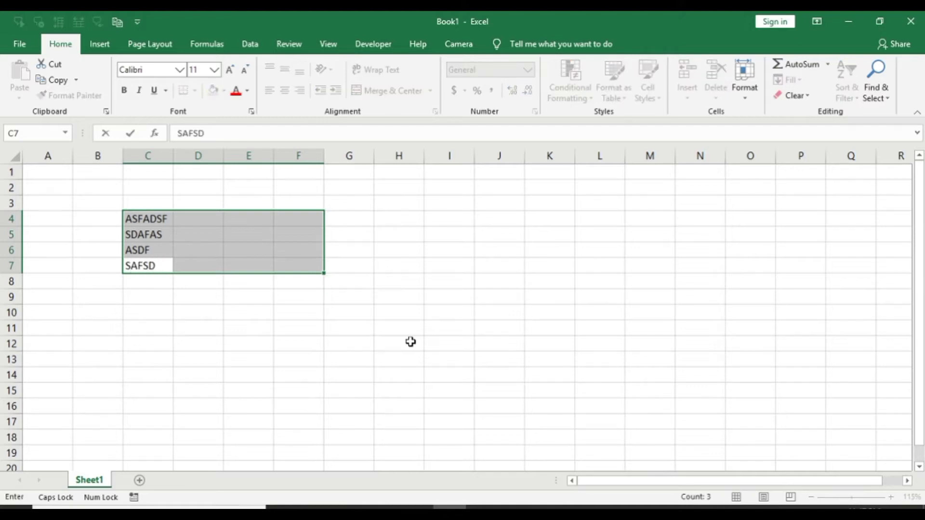
pyautogui.press('Return')
# - Enter ASDFADS in each cell from D4 to D7 within the selected range
pyautogui.write('ASDFADS')
pyautogui.press('Return')
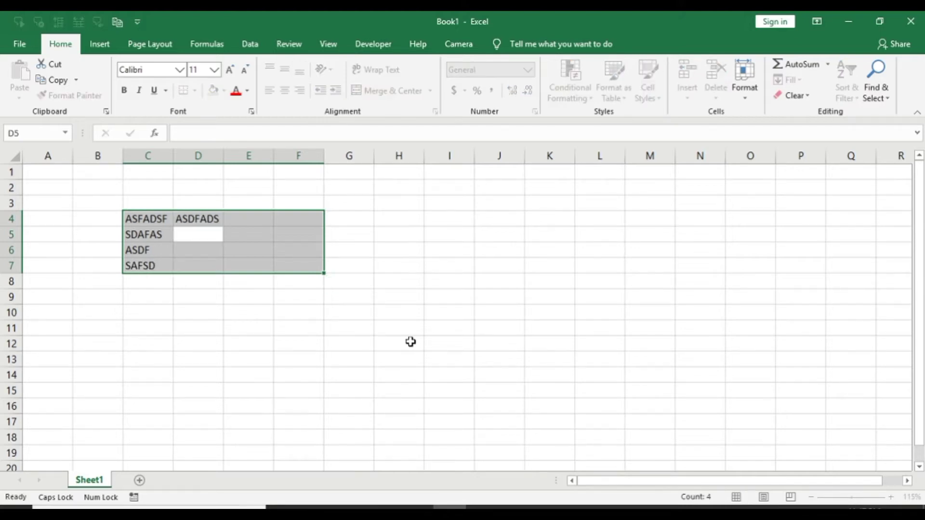
pyautogui.write('ASDFADS')
pyautogui.press('Return')
pyautogui.write('ASDFADS')
pyautogui.press('Return')
pyautogui.write('ASDFADS')
pyautogui.press('Return')
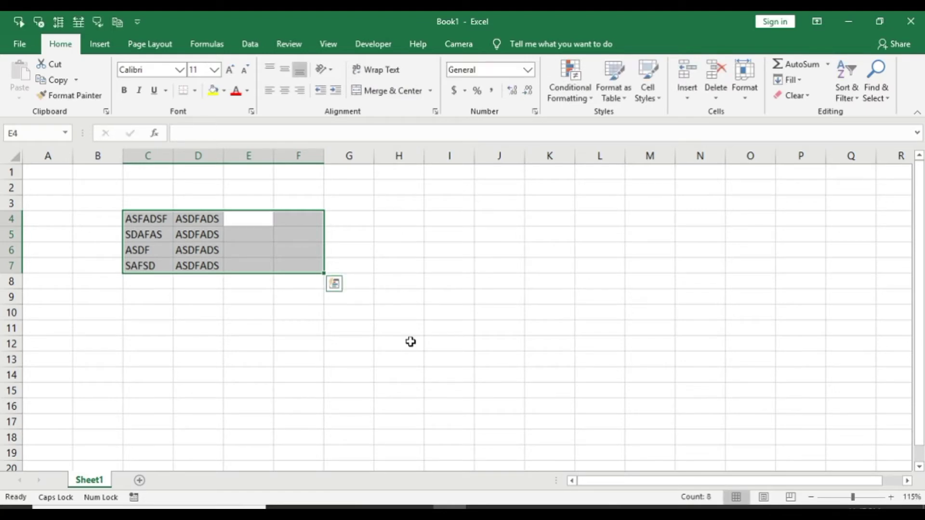
# - Enter D in E4 through E7 and D, D, DD, D in F4 through F7, and deselect the range by selecting F2
pyautogui.write('D D D D D D')
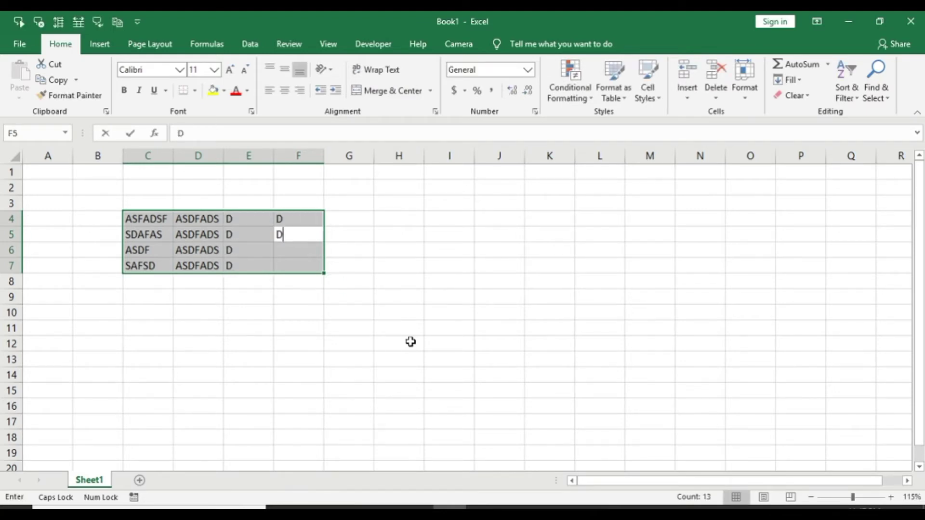
pyautogui.press('Return')
pyautogui.write('DD')
pyautogui.press('Return')
pyautogui.write('D')
pyautogui.press('Return')
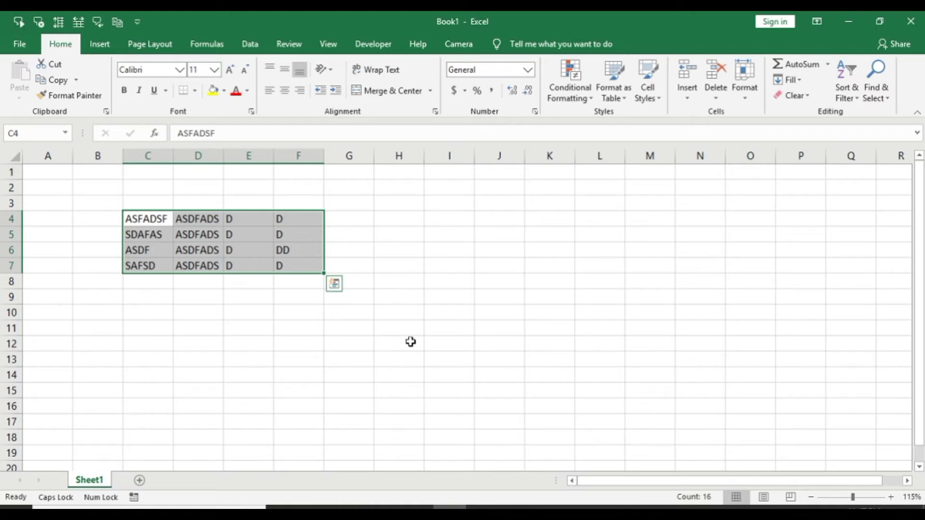
pyautogui.click(298, 187)
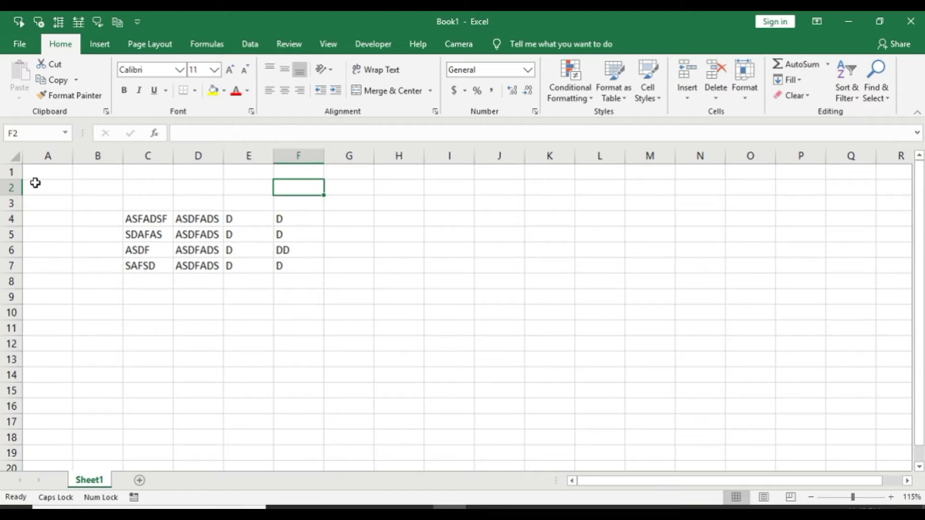
# - Select cell D10 below the data and move the active cell three rows down to D13
pyautogui.click(416, 509)
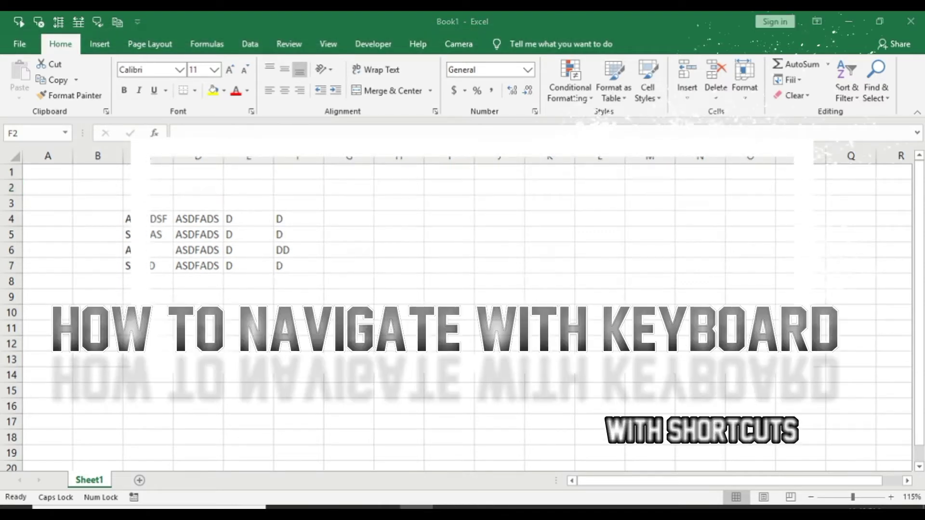
pyautogui.click(347, 298)
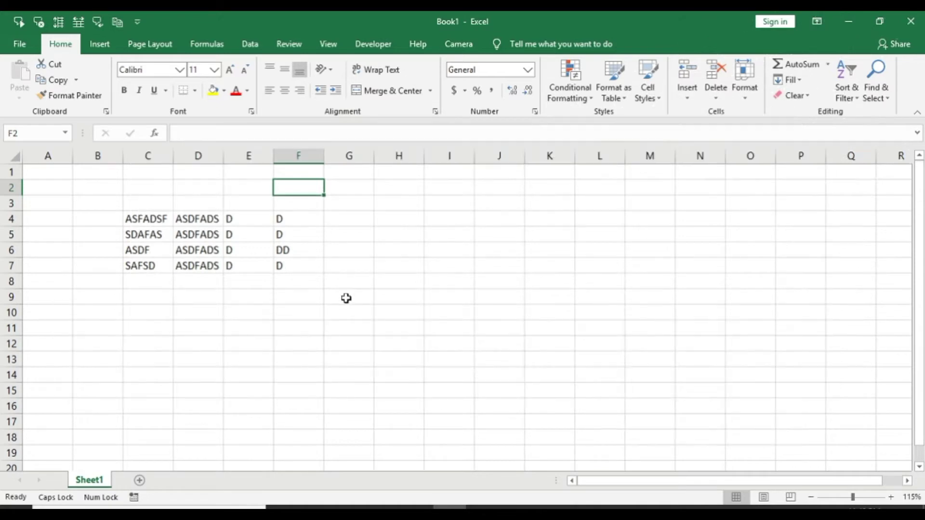
pyautogui.click(346, 298)
pyautogui.click(202, 312)
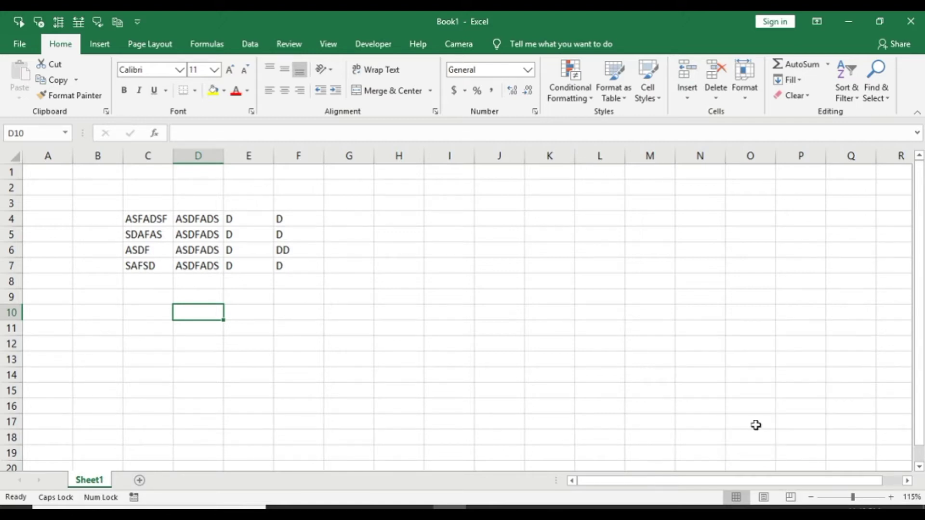
pyautogui.press('Down')
pyautogui.press('Down')
pyautogui.press('Down')
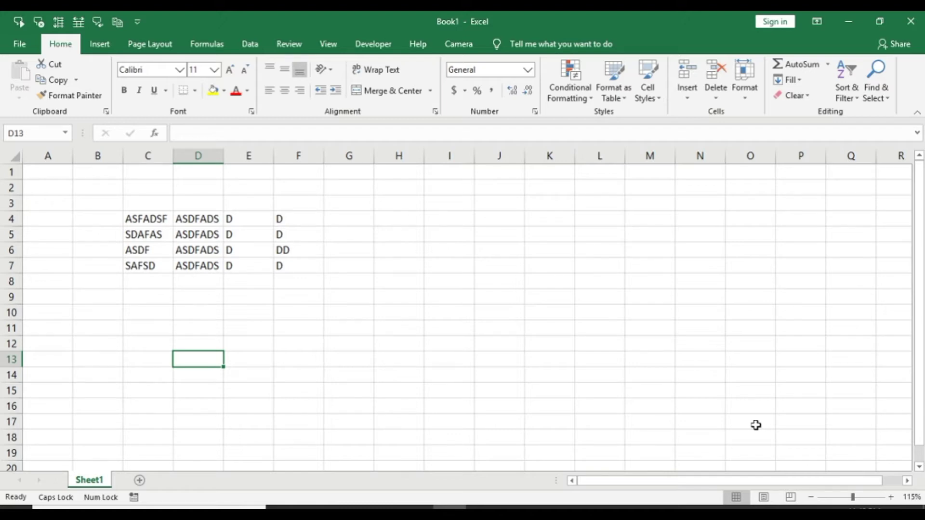
# - Move the active cell four columns right to H13, one column back and forth, and one row up to H12
pyautogui.press('Right')
pyautogui.press('Right')
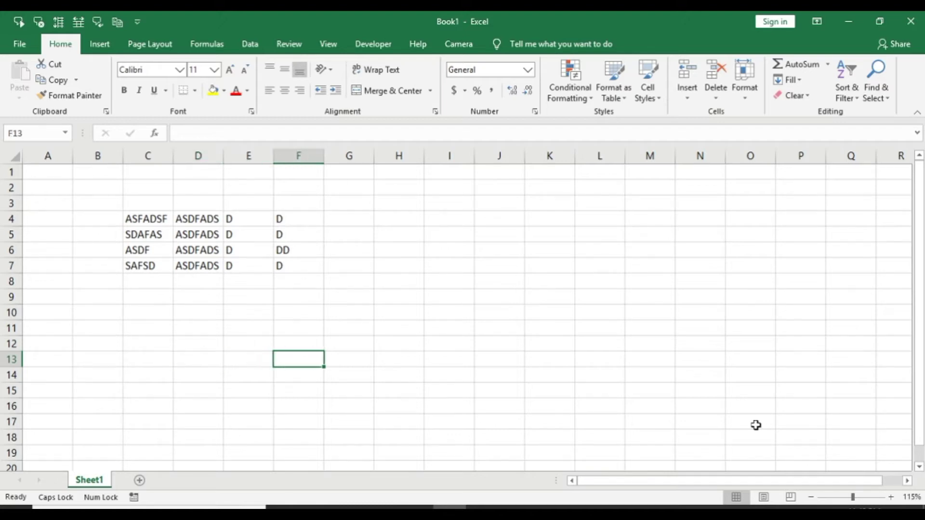
pyautogui.press('Right')
pyautogui.press('Right')
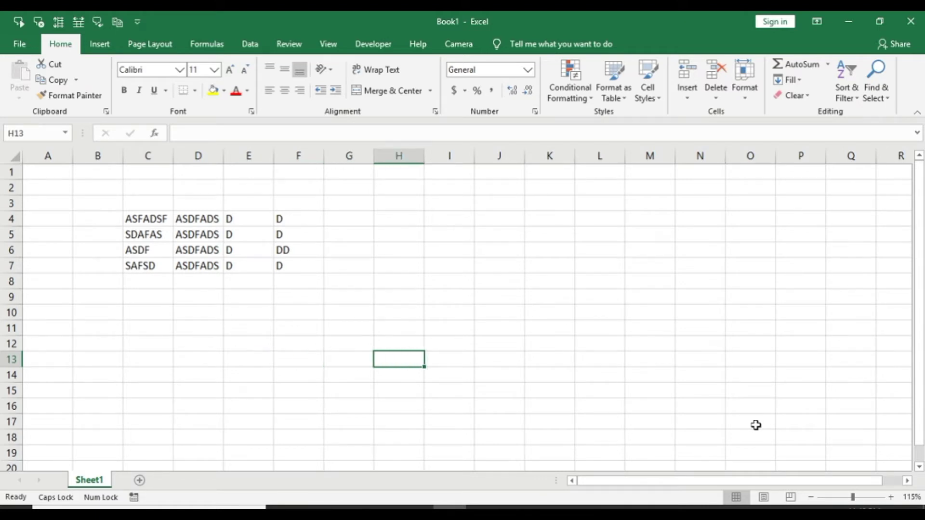
pyautogui.press('Left')
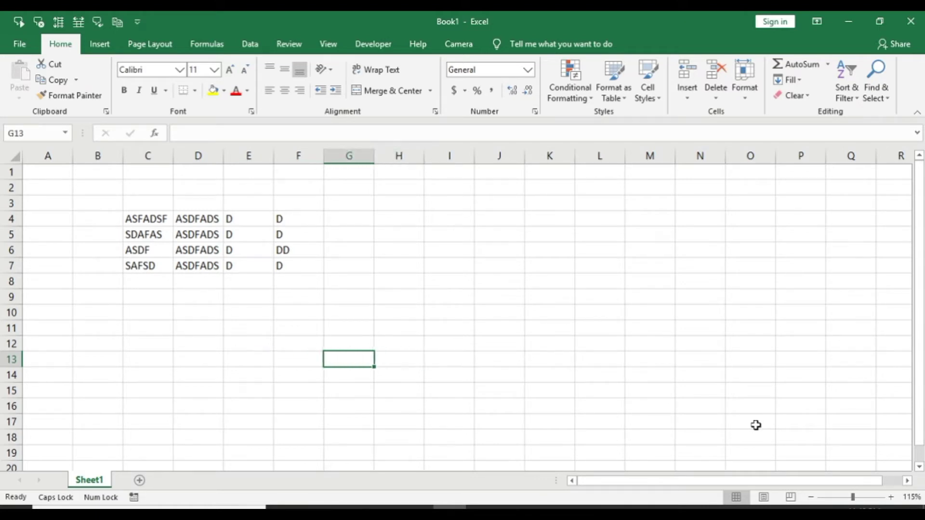
pyautogui.press('Right')
pyautogui.press('Up')
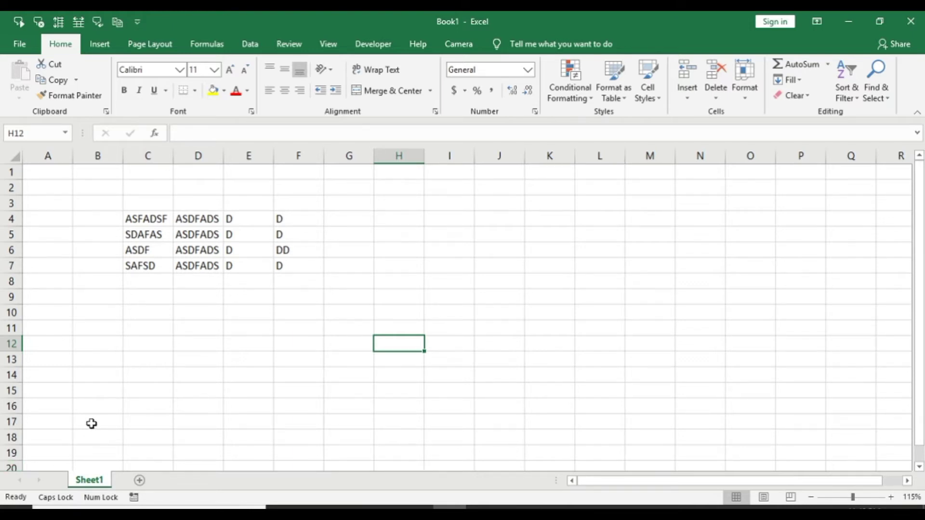
# - Move two screens down from H12 to H50 and return two screens up to H12
pyautogui.press('pagedown')
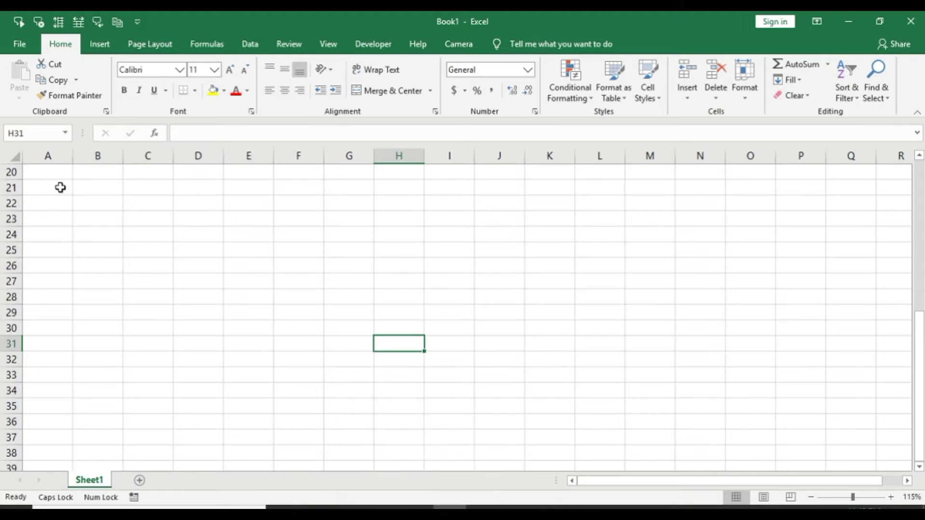
pyautogui.press('pagedown')
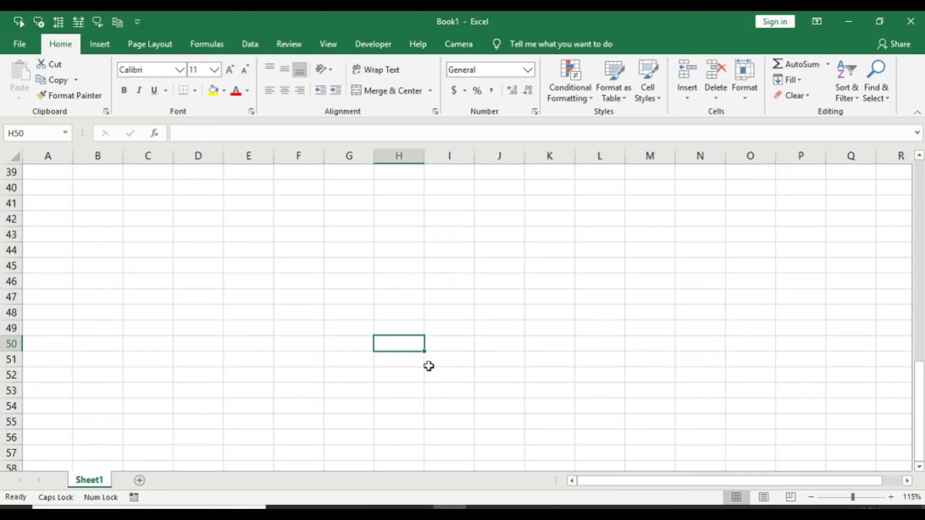
pyautogui.press('pageup')
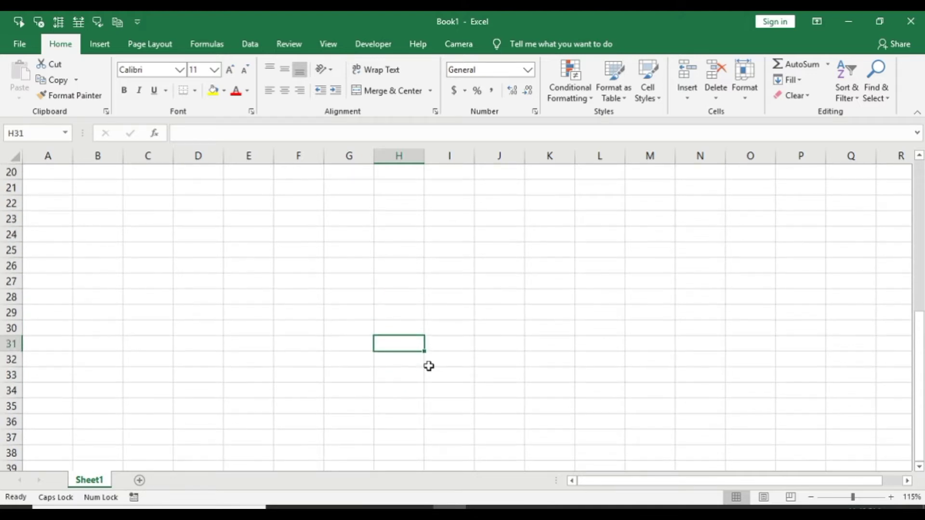
pyautogui.press('pageup')
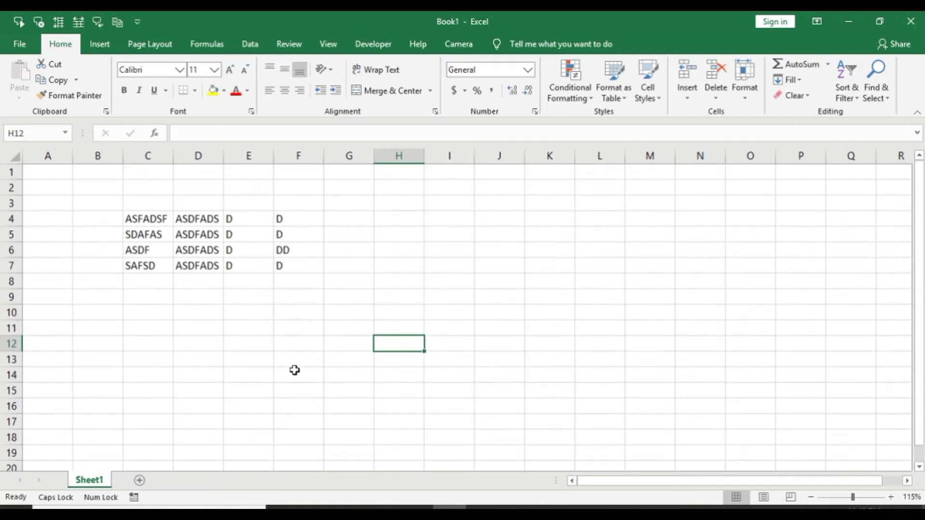
# - Select the data range C4:F7 and turn on Scroll Lock
pyautogui.click(416, 507)
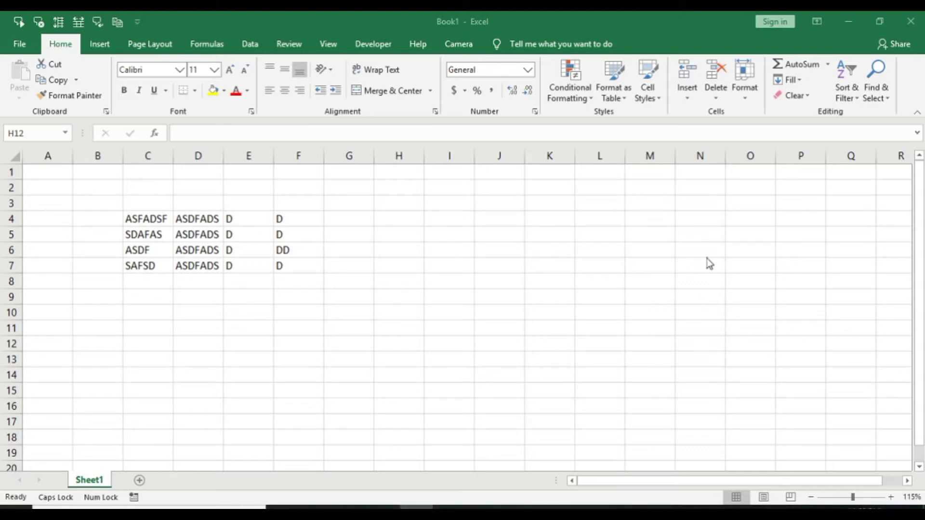
pyautogui.moveTo(131, 217); pyautogui.dragTo(285, 266)
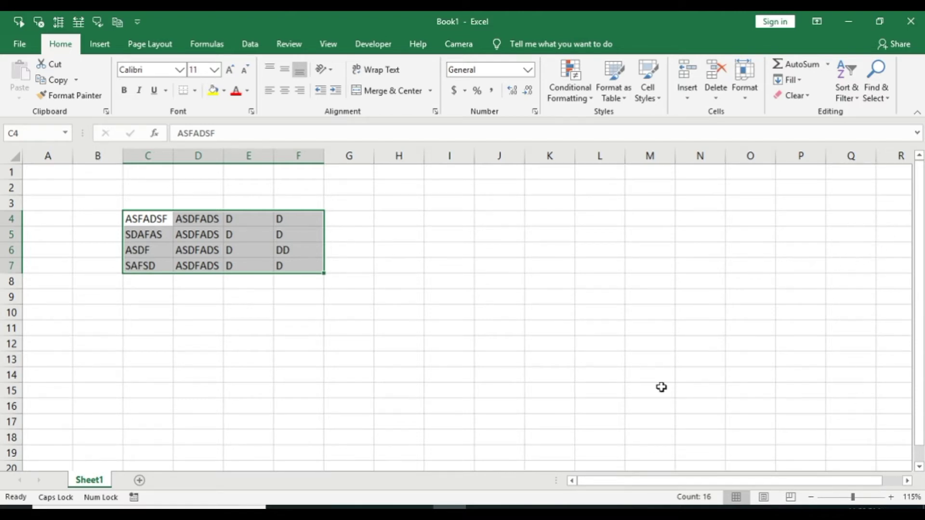
pyautogui.press('Scroll_Lock')
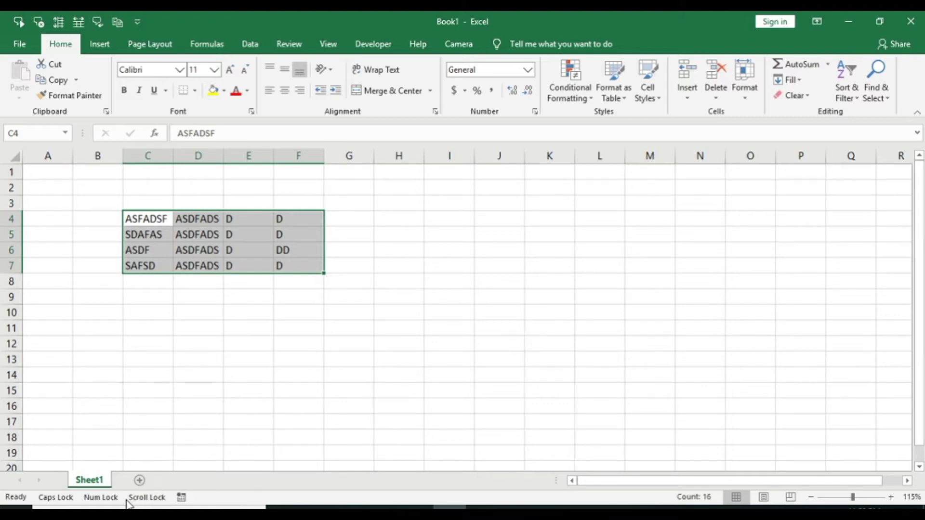
pyautogui.moveTo(159, 503)
# - Scroll the worksheet sideways until column Y leads the view, and bring the view back to the active cell C4
pyautogui.hscroll(4, 833, 387)
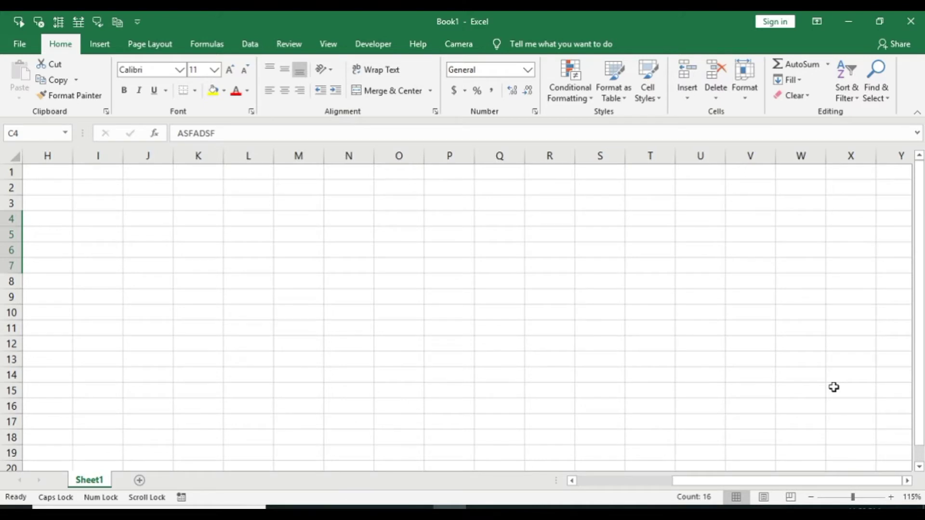
pyautogui.hscroll(4, 834, 388)
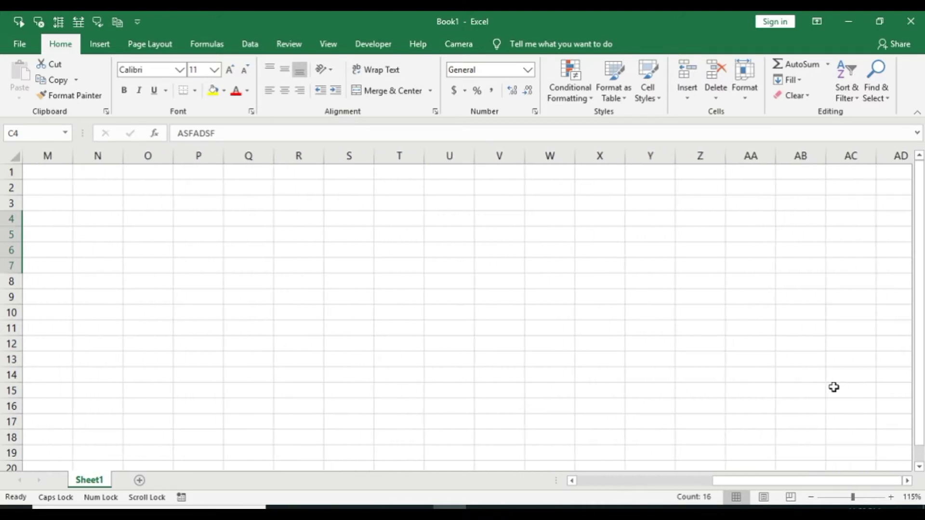
pyautogui.press('Left')
pyautogui.press('Left')
pyautogui.press('Left')
pyautogui.press('Left')
pyautogui.press('Left')
pyautogui.press('Left')
pyautogui.press('Left')
pyautogui.press('Left')
pyautogui.press('Left')
pyautogui.press('Left')
pyautogui.press('Left')
pyautogui.press('Left')
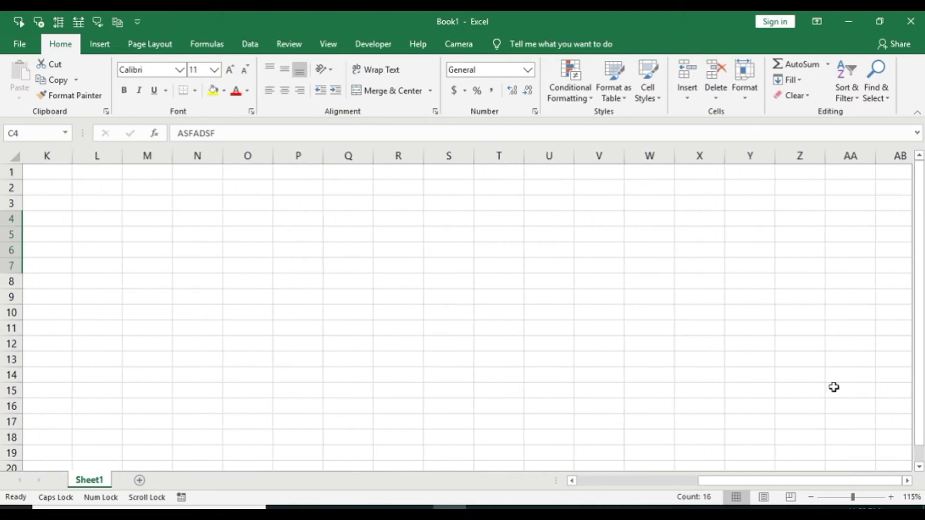
pyautogui.press('Right')
pyautogui.press('Right')
pyautogui.press('Right')
pyautogui.press('Right')
pyautogui.press('Right')
pyautogui.press('Right')
pyautogui.press('Right')
pyautogui.press('Right')
pyautogui.press('Right')
pyautogui.press('Right')
pyautogui.press('Right')
pyautogui.press('Right')
pyautogui.press('Right')
pyautogui.press('Right')
pyautogui.press('Right')
pyautogui.press('Right')
pyautogui.press('Right')
pyautogui.press('Right')
pyautogui.press('Right')
pyautogui.press('Right')
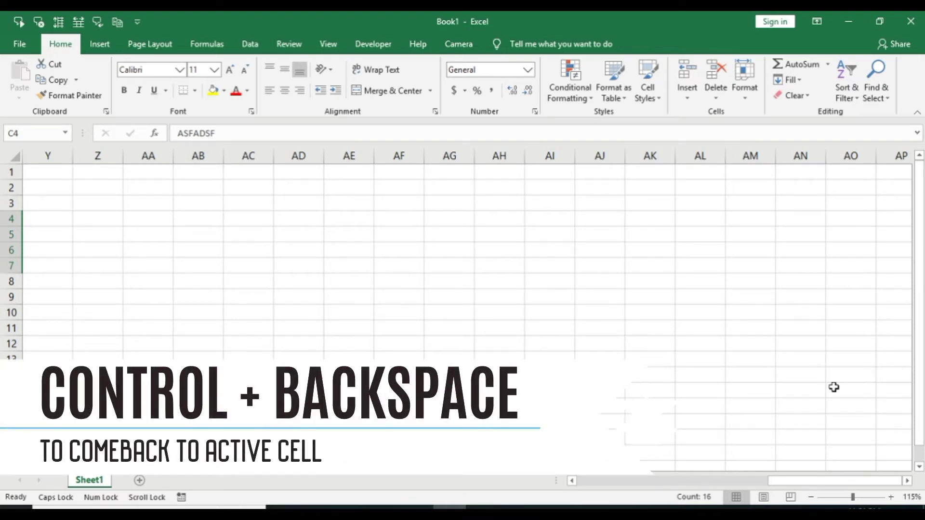
pyautogui.hotkey('ctrl', 'BackSpace')
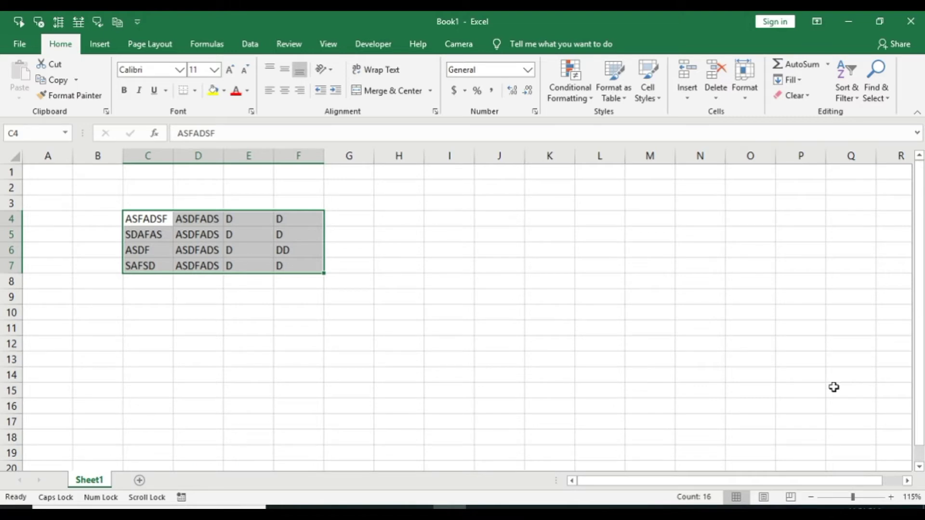
# - Turn off Scroll Lock and move the active cell to A10, the beginning of row 10
pyautogui.press('Scroll_Lock')
pyautogui.press('F10')
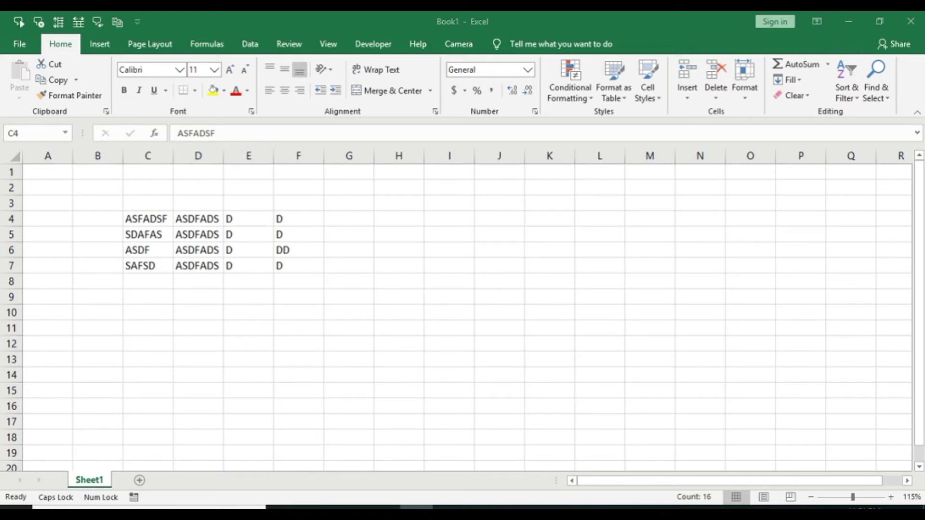
pyautogui.press('Home')
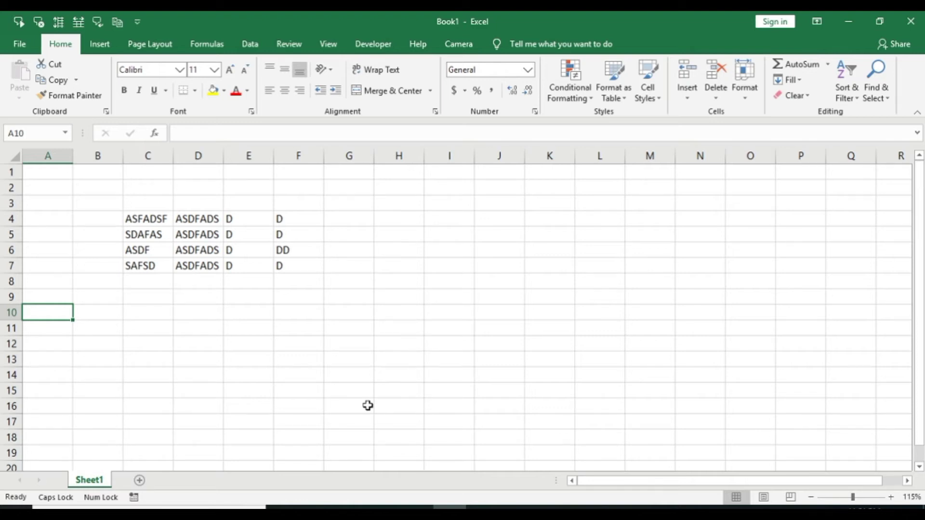
# - Move the active cell one row up to A9 and three rows down to A12
pyautogui.press('Up')
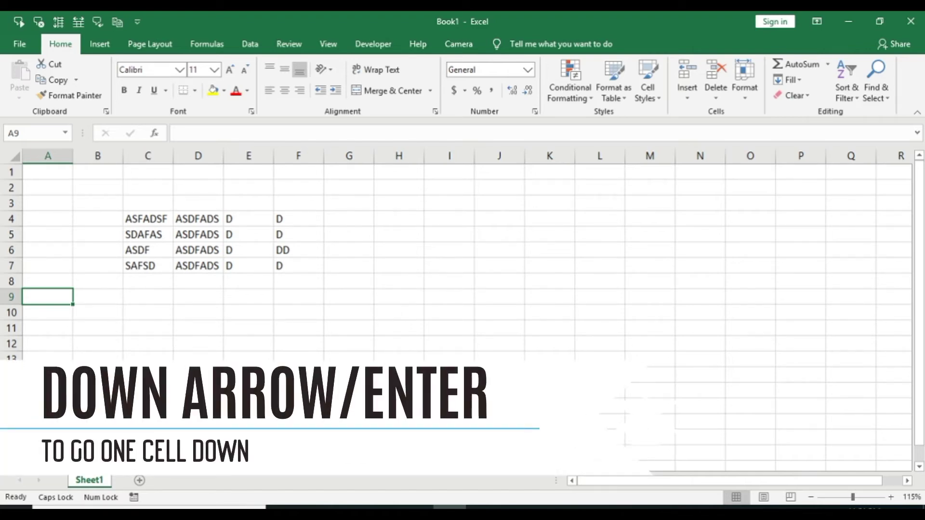
pyautogui.press('Down')
pyautogui.press('Down')
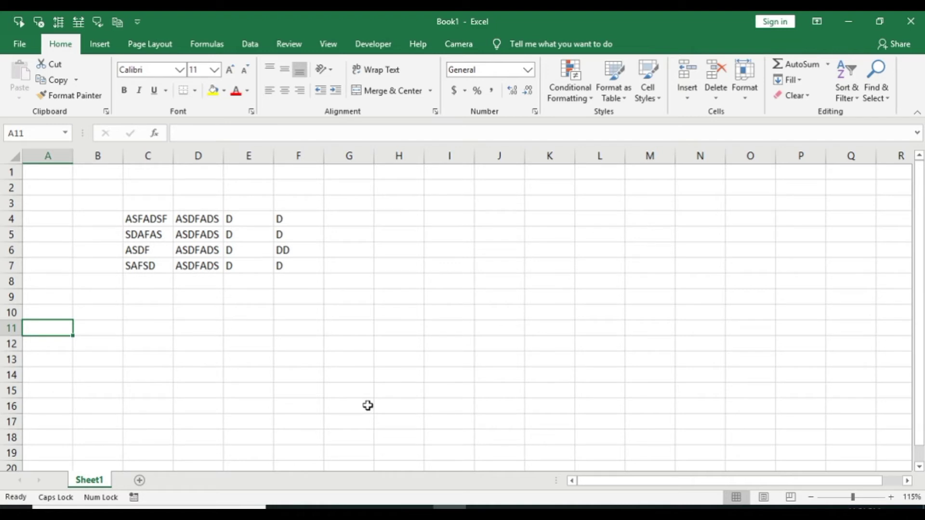
pyautogui.press('Down')
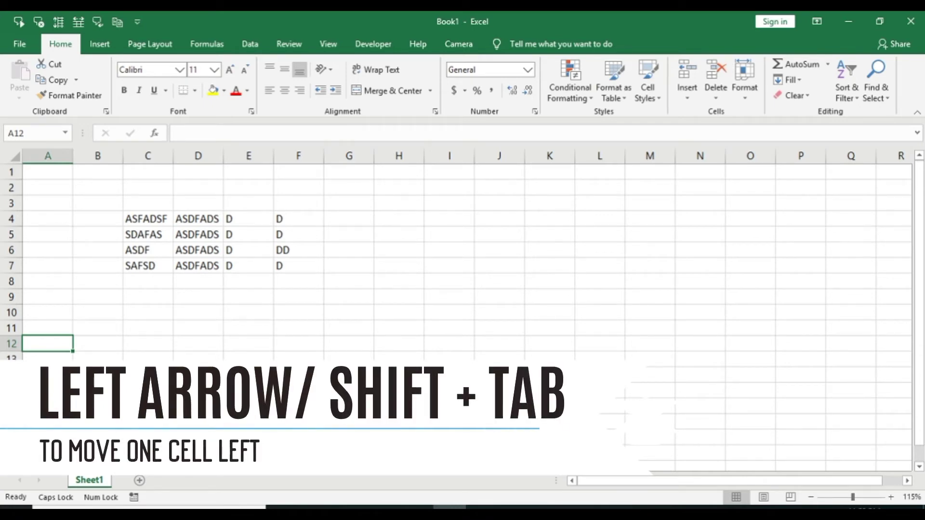
# - Move the active cell two columns right to C12 and two columns left back to A12
pyautogui.press('Right')
pyautogui.press('Right')
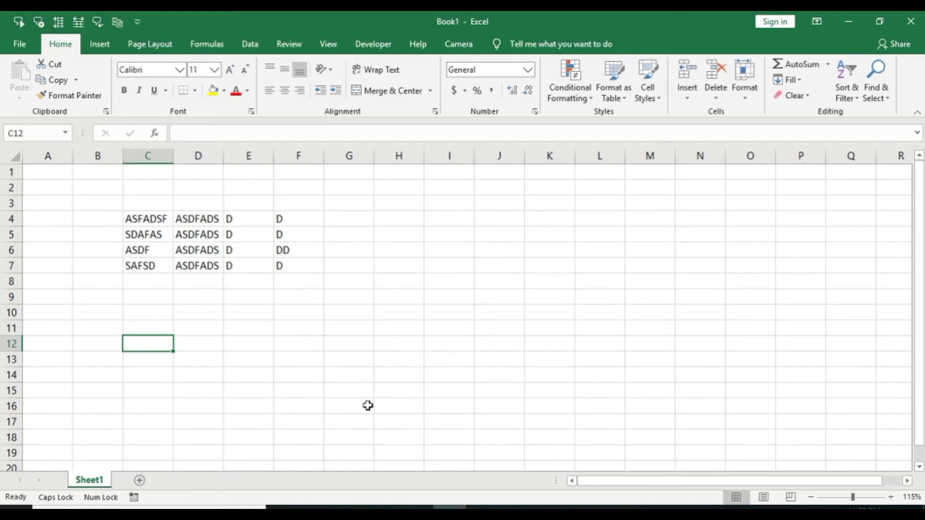
pyautogui.press('Left')
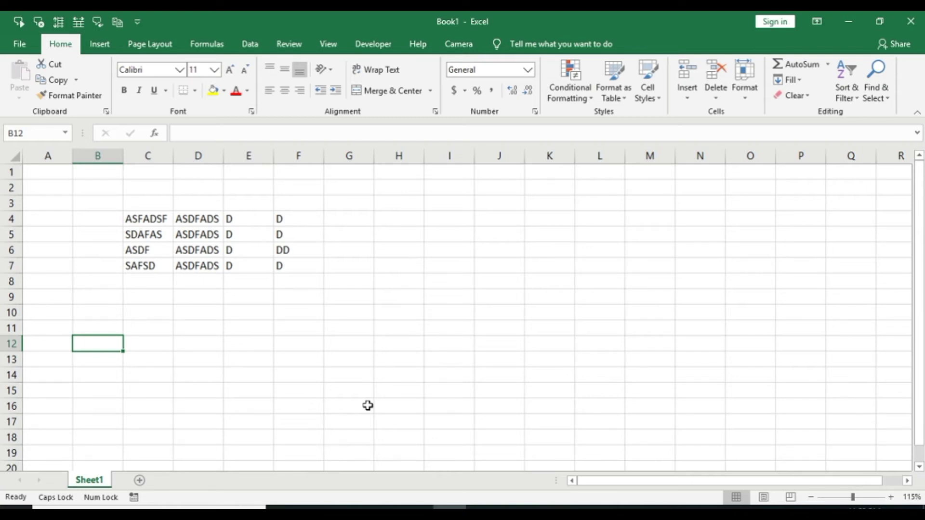
pyautogui.press('Left')
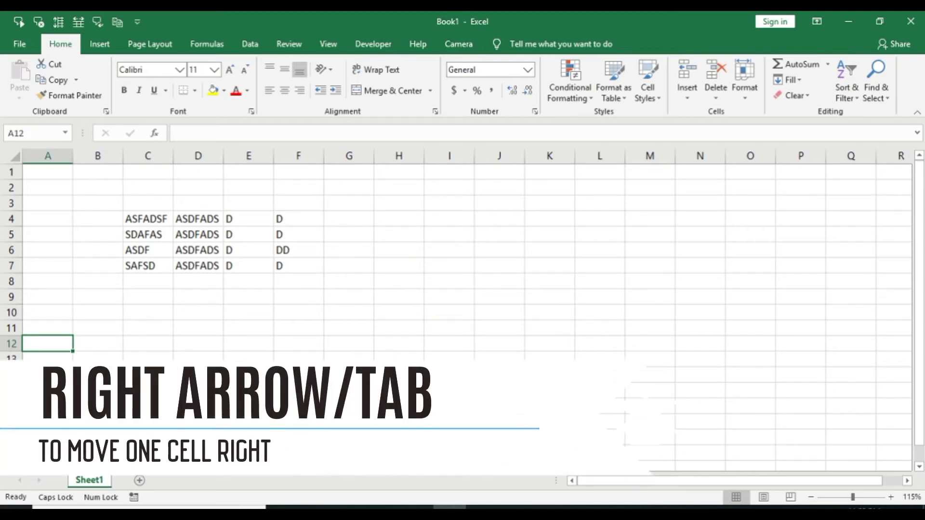
# - Move the active cell from A12 one column at a time to column G, ending at G13
pyautogui.press('Right')
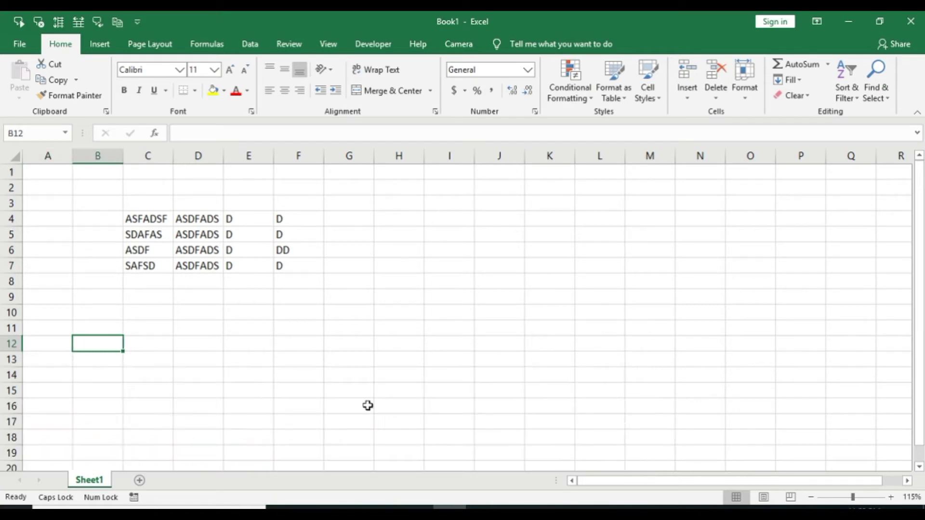
pyautogui.press('Right')
pyautogui.press('Right')
pyautogui.press('Right')
pyautogui.press('Right')
pyautogui.press('Right')
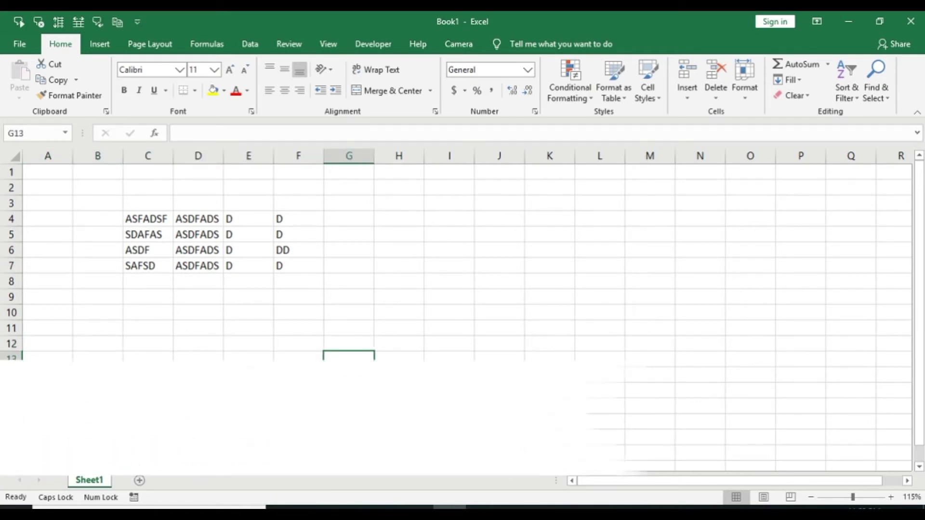
# - Move two screens down from G13 to G51, two screens back up to G13, and one screen down to G32
pyautogui.press('pagedown')
pyautogui.press('pagedown')
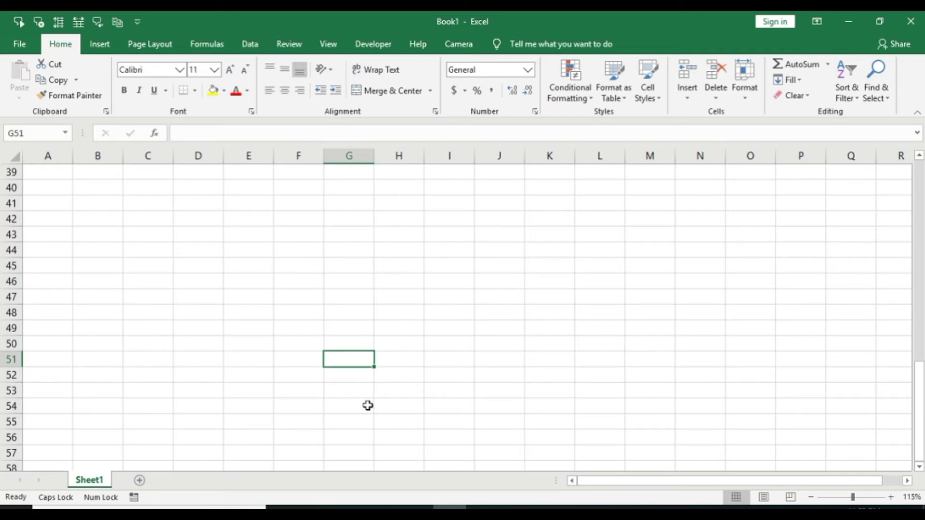
pyautogui.press('pageup')
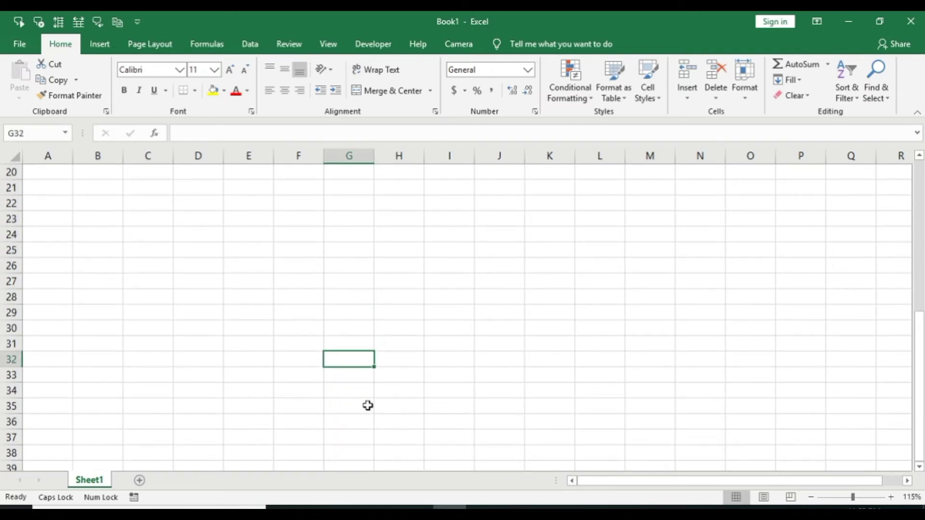
pyautogui.press('pageup')
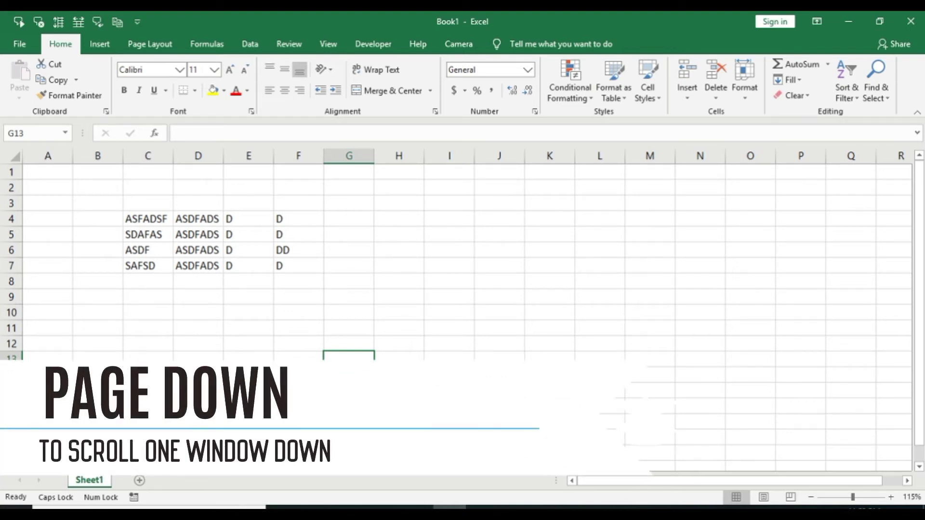
pyautogui.press('pagedown')
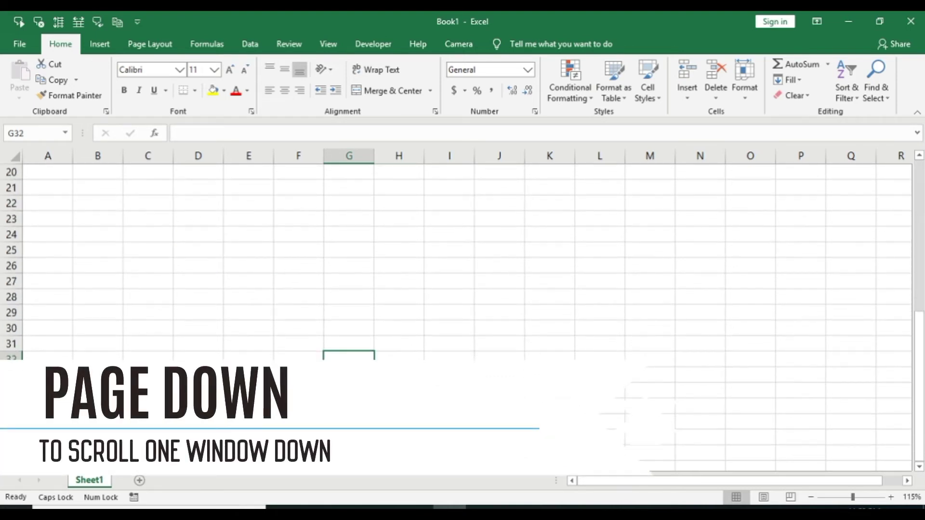
# - Select cell D25 and move the active cell five screens right to CK25
pyautogui.click(186, 249)
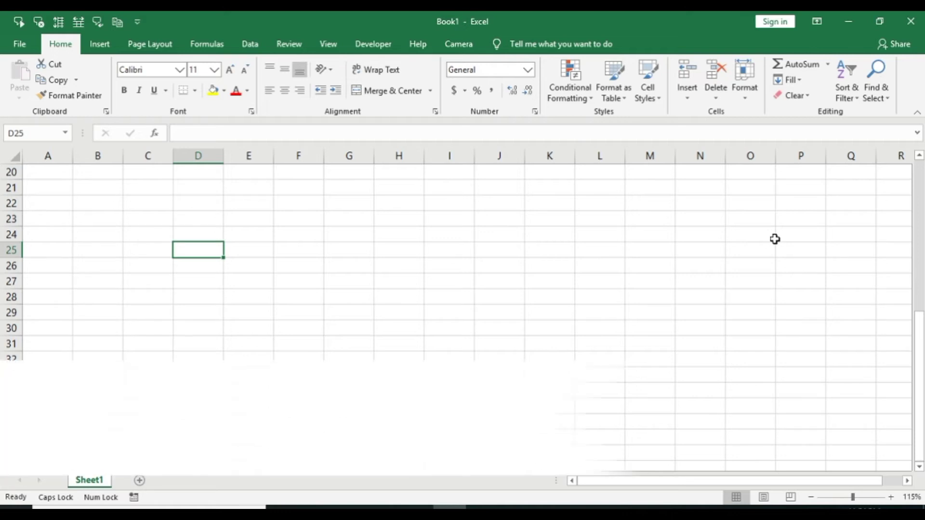
pyautogui.press('alt')
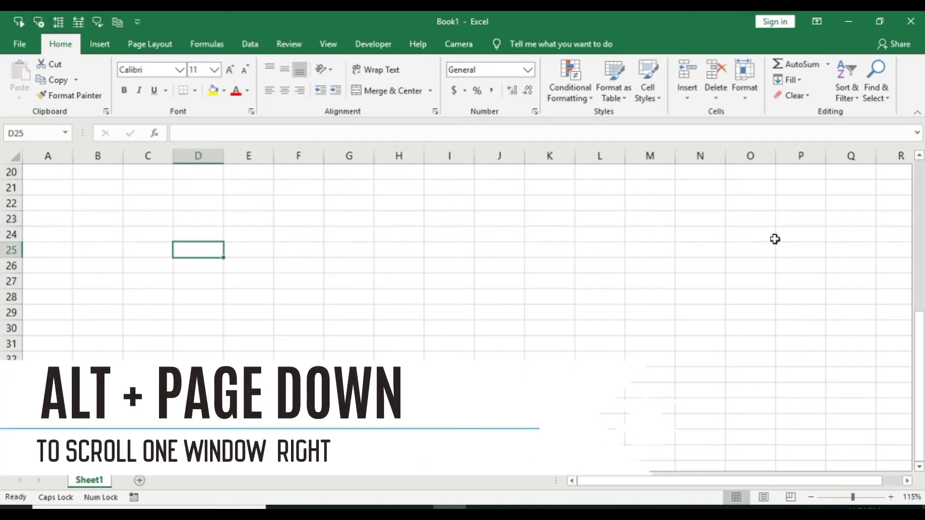
pyautogui.hotkey('alt', 'pagedown')
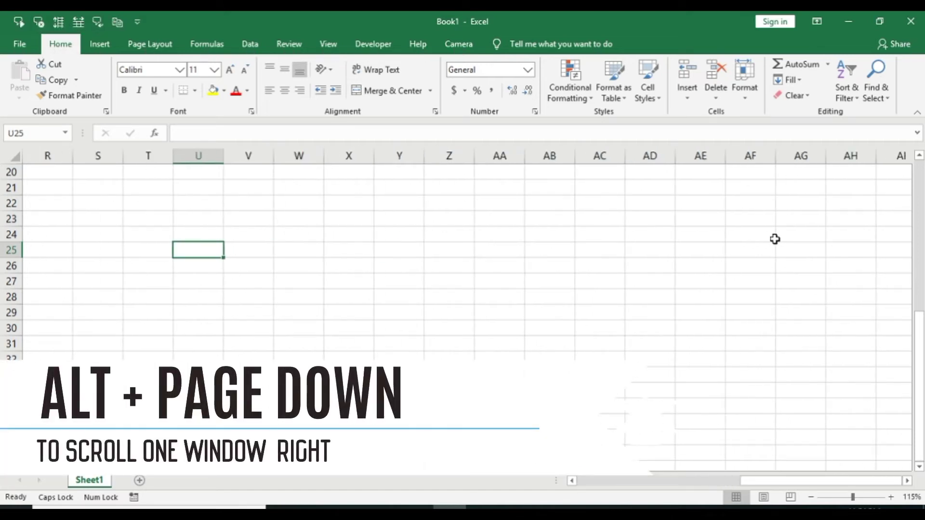
pyautogui.hotkey('alt', 'pagedown')
pyautogui.hotkey('alt', 'pagedown')
pyautogui.hotkey('alt', 'pagedown')
pyautogui.hotkey('alt', 'pagedown')
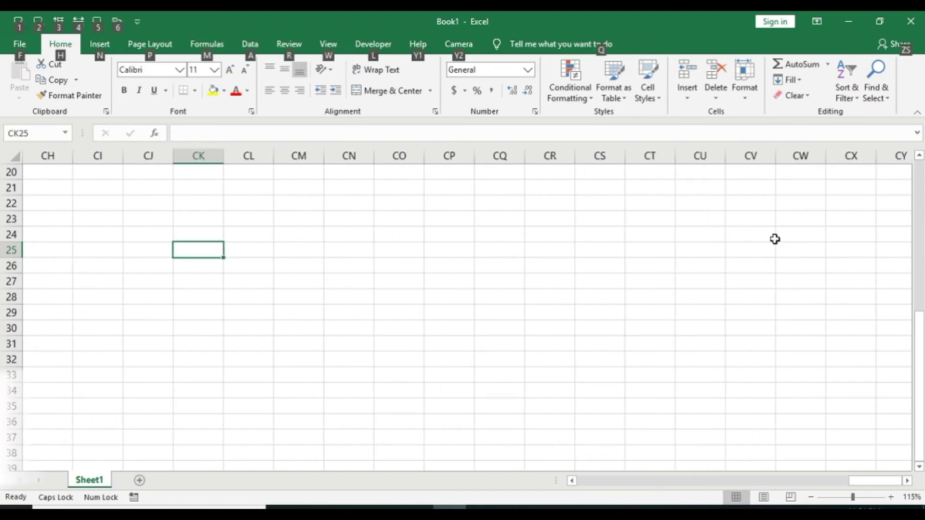
# - Move the active cell five screens left from CK25 back to D25
pyautogui.hotkey('alt', 'pageup')
pyautogui.hotkey('alt', 'pageup')
pyautogui.hotkey('alt', 'pageup')
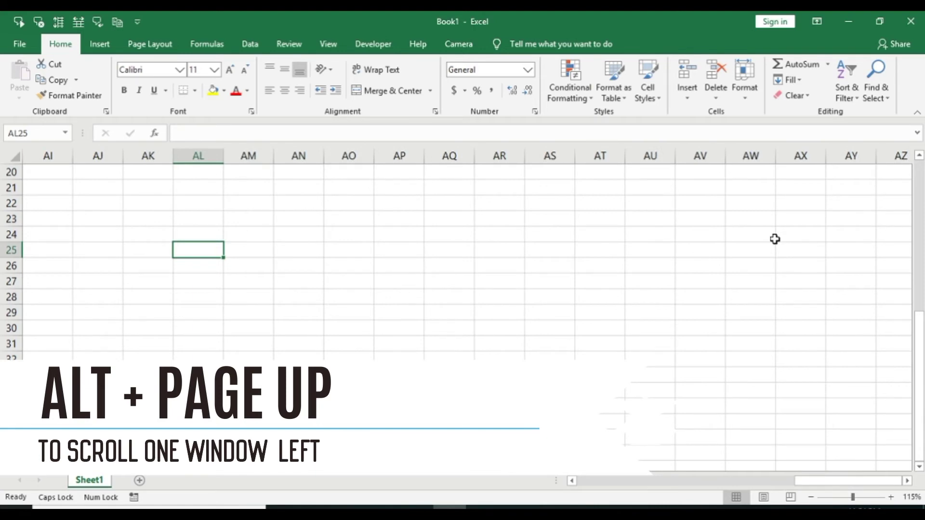
pyautogui.hotkey('alt', 'pageup')
pyautogui.hotkey('alt', 'pageup')
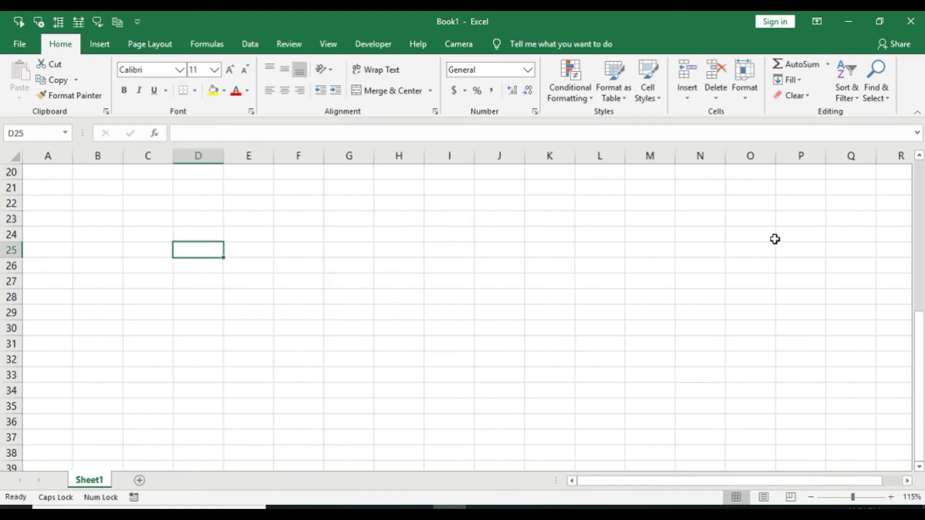
# - Select F23, jump up to the data block's last and first cells F7 and F4, and move two columns left to D4
pyautogui.click(287, 221)
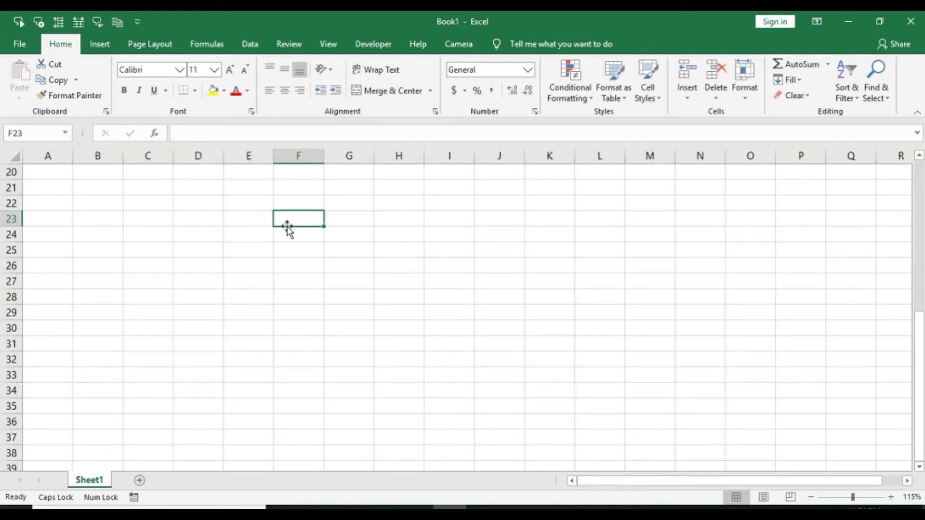
pyautogui.hotkey('ctrl', 'Up')
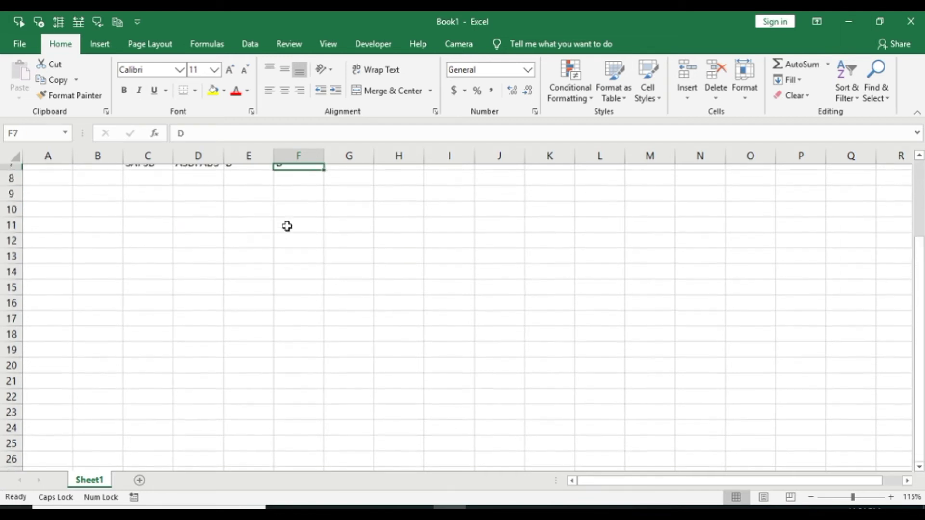
pyautogui.hotkey('ctrl', 'Up')
pyautogui.press('Left')
pyautogui.press('Left')
# - Turn on Scroll Lock and scroll the worksheet down to about row 118, keeping D4 as the active cell
pyautogui.press('Scroll_Lock')
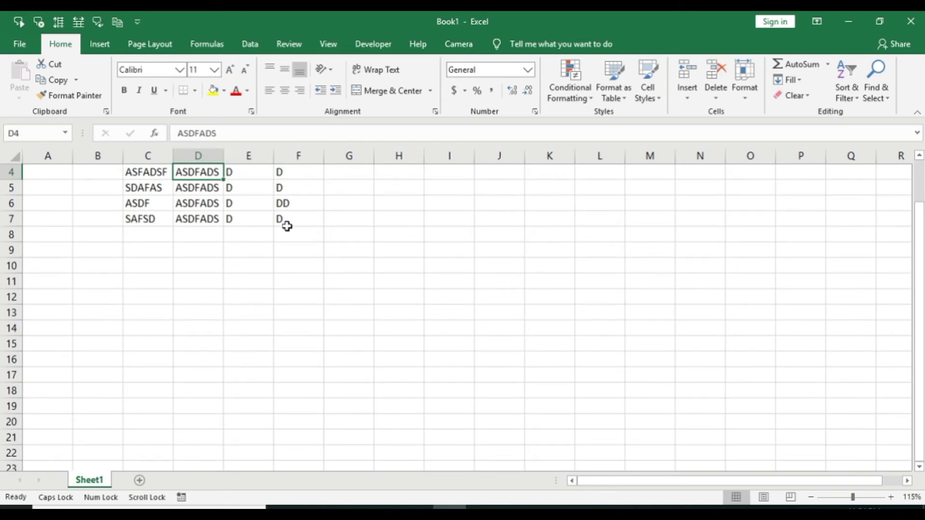
pyautogui.press('Down')
pyautogui.press('Down')
pyautogui.press('Down')
pyautogui.press('Down')
pyautogui.press('Down')
pyautogui.press('Down')
pyautogui.press('Down')
pyautogui.press('Down')
pyautogui.press('Down')
pyautogui.press('Down')
pyautogui.press('Down')
pyautogui.press('Down')
pyautogui.press('Down')
pyautogui.press('Down')
pyautogui.press('Down')
pyautogui.press('Down')
pyautogui.press('Down')
pyautogui.press('Down')
pyautogui.press('Down')
pyautogui.press('Down')
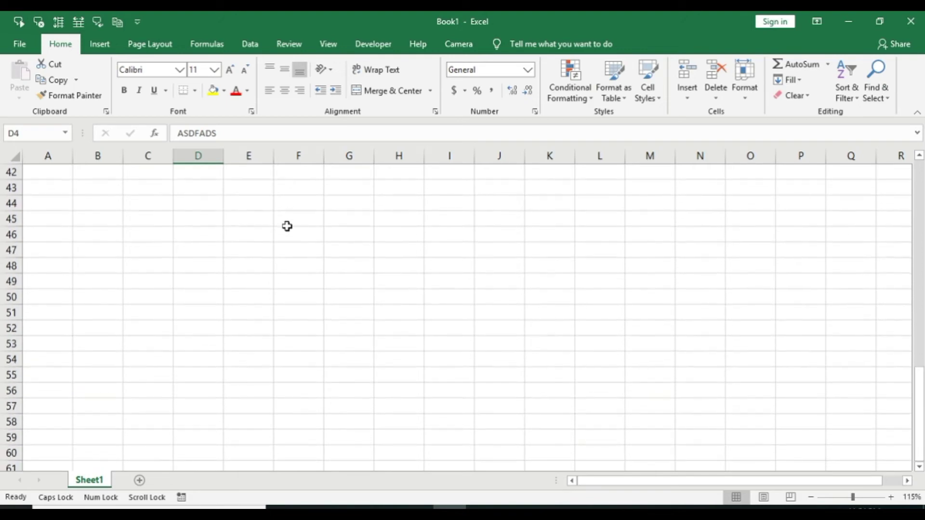
pyautogui.press('Down')
pyautogui.press('Down')
# - Scroll the worksheet right to about column BP and bring the view back to the active cell D4
pyautogui.press('Right')
pyautogui.press('Right')
pyautogui.press('Right')
pyautogui.press('Right')
pyautogui.press('Right')
pyautogui.press('Right')
pyautogui.press('Right')
pyautogui.press('Right')
pyautogui.press('Right')
pyautogui.press('Right')
pyautogui.press('Right')
pyautogui.press('Right')
pyautogui.press('Right')
pyautogui.press('Right')
pyautogui.press('Right')
pyautogui.press('Right')
pyautogui.press('Right')
pyautogui.press('Right')
pyautogui.press('Right')
pyautogui.press('Right')
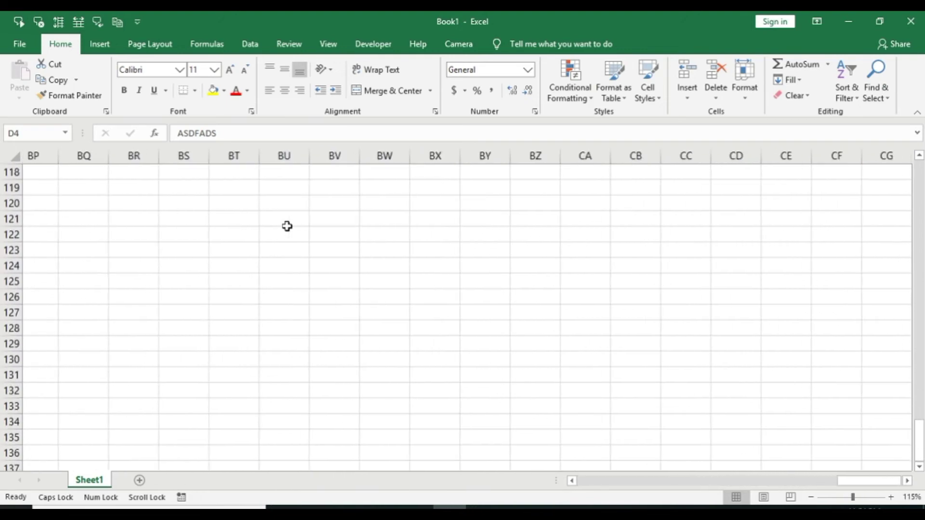
pyautogui.hotkey('ctrl', 'BackSpace')
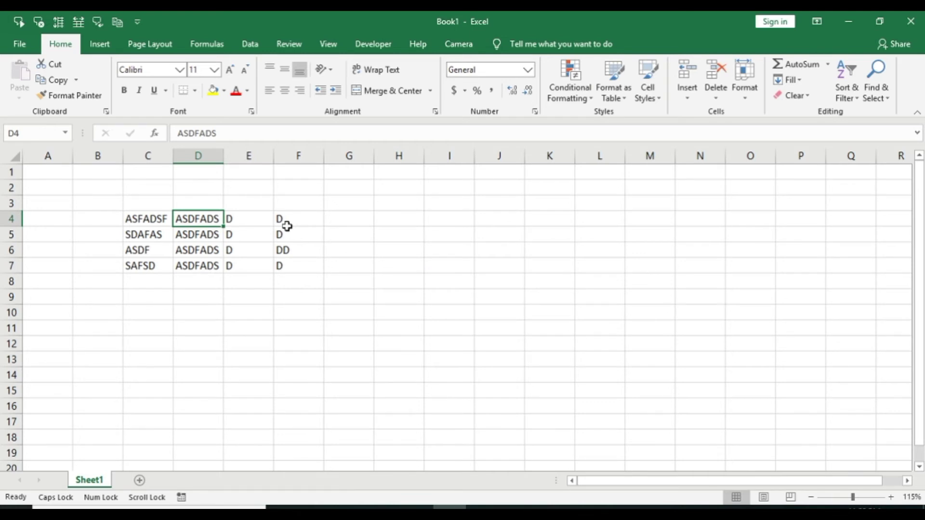
pyautogui.scroll(-1, 286, 225)
pyautogui.scroll(1, 287, 226)
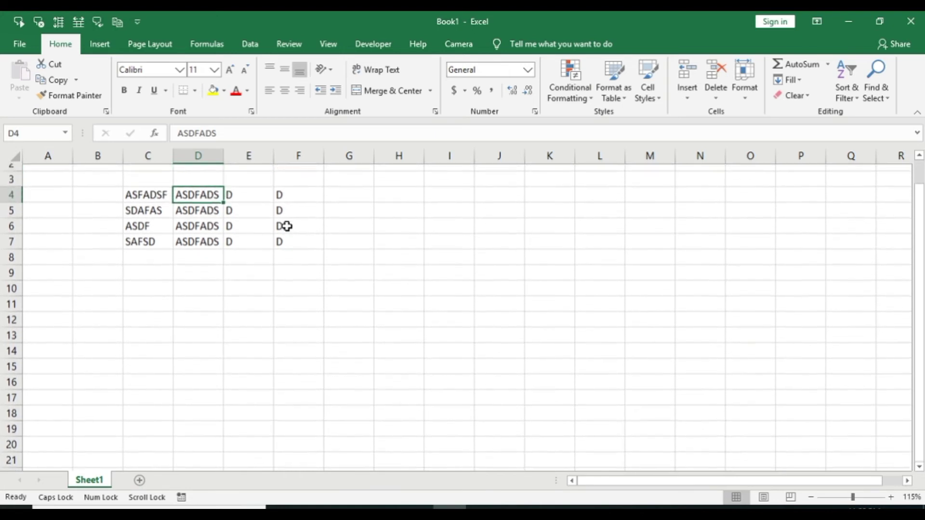
# - Scroll the worksheet up and down in small increments between rows 1 and 3, keeping D4 as the active cell
pyautogui.scroll(-1, 287, 225)
pyautogui.scroll(1, 287, 226)
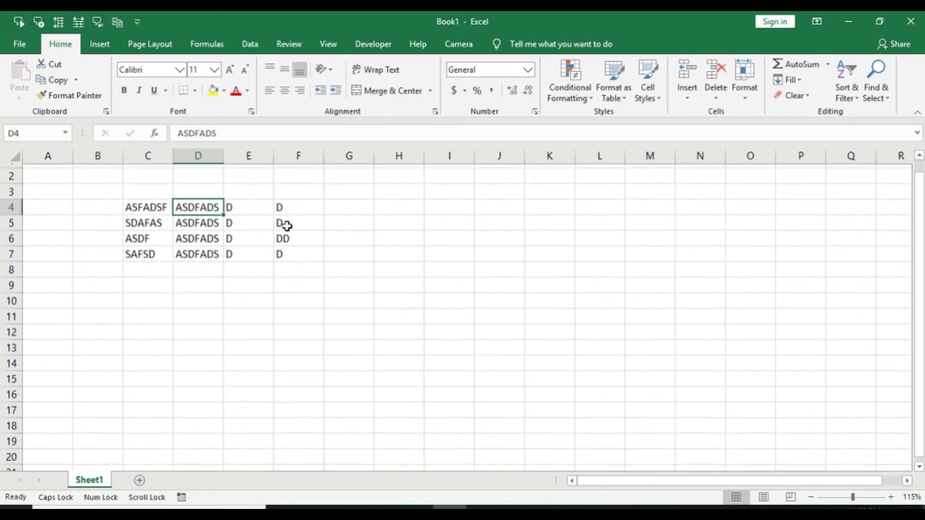
pyautogui.scroll(-1, 287, 226)
pyautogui.scroll(1, 287, 226)
pyautogui.scroll(-1, 286, 226)
pyautogui.scroll(2, 287, 226)
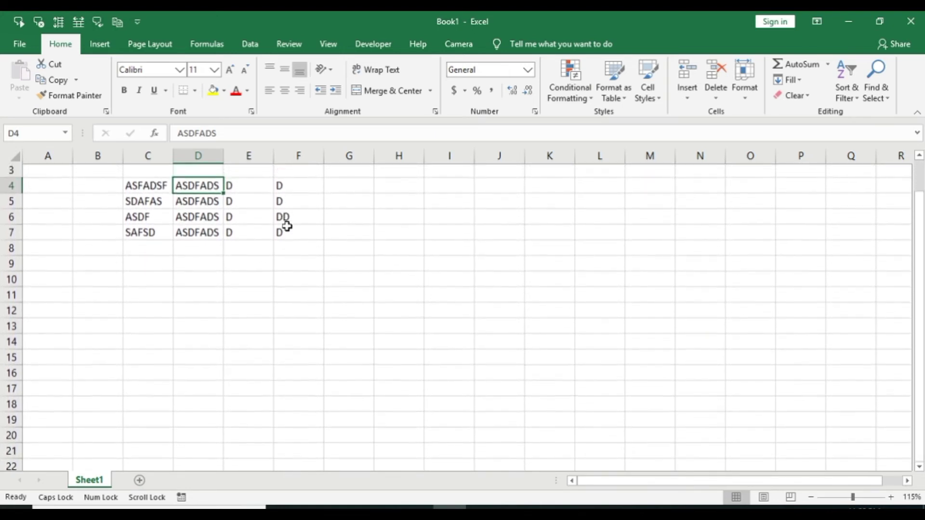
pyautogui.scroll(-1, 287, 226)
pyautogui.scroll(1, 287, 226)
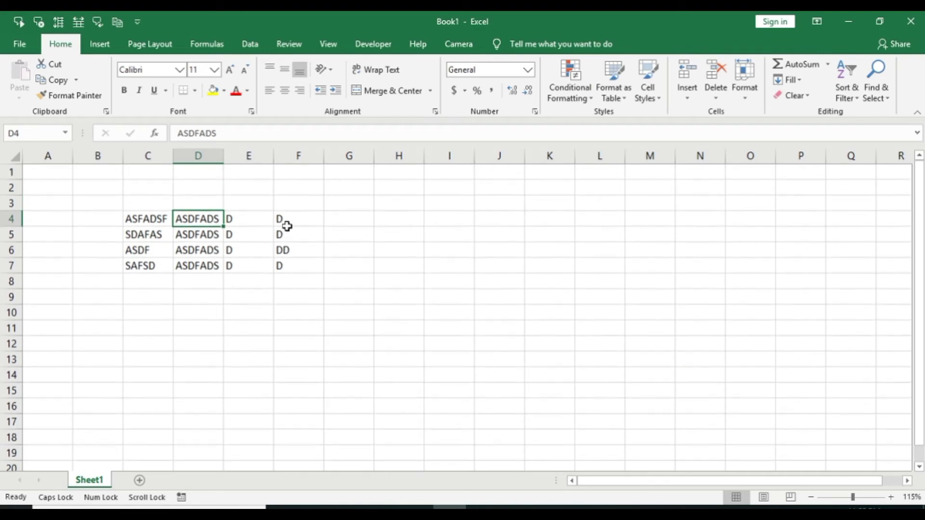
pyautogui.scroll(-1, 287, 226)
pyautogui.scroll(-1, 287, 226)
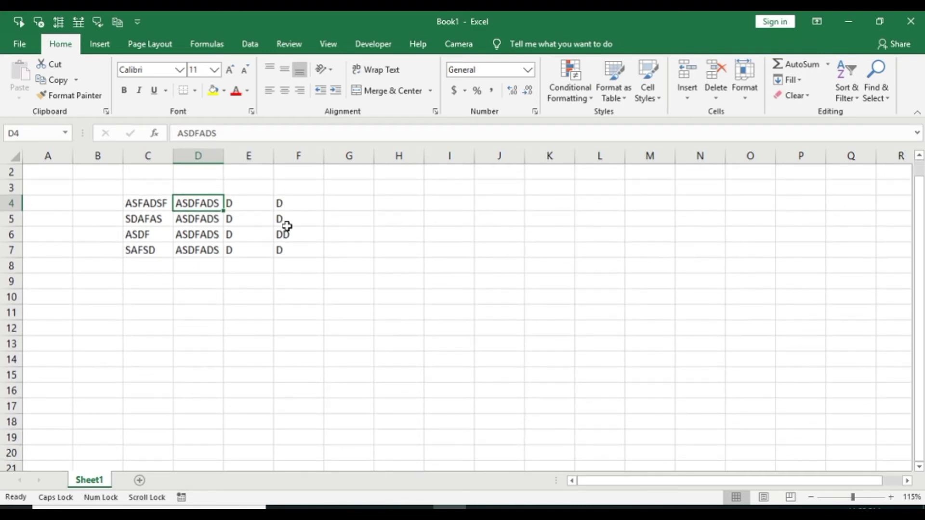
# - Scroll the worksheet right until column D is near the view's edge and return the view to column A
pyautogui.hscroll(2, 287, 226)
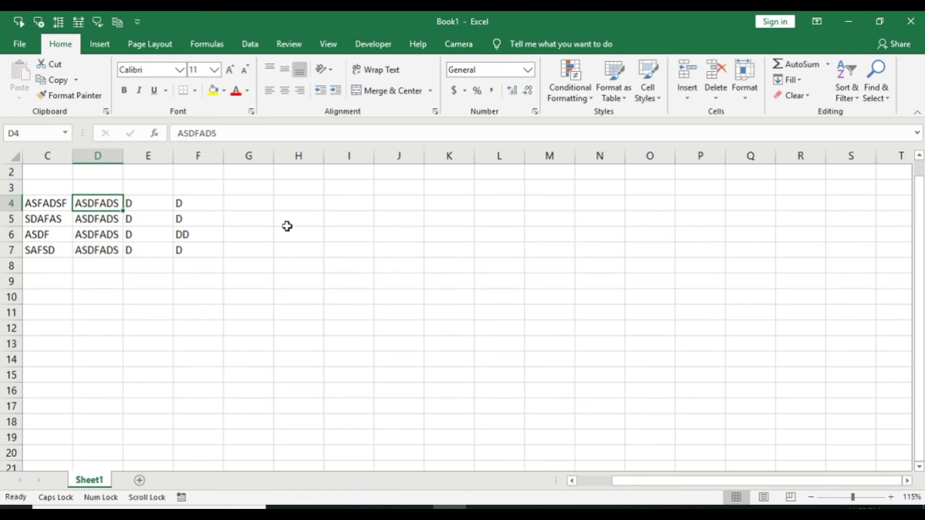
pyautogui.hscroll(1, 287, 226)
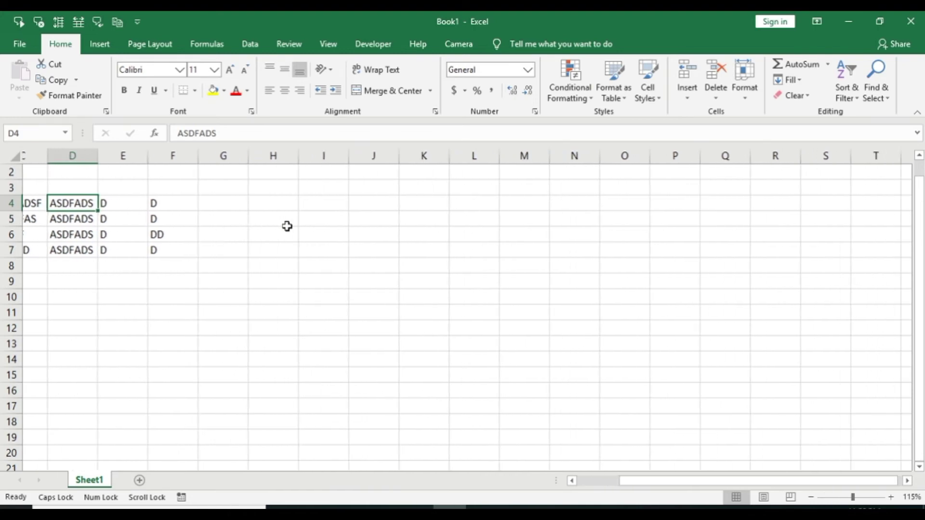
pyautogui.hscroll(-3, 288, 225)
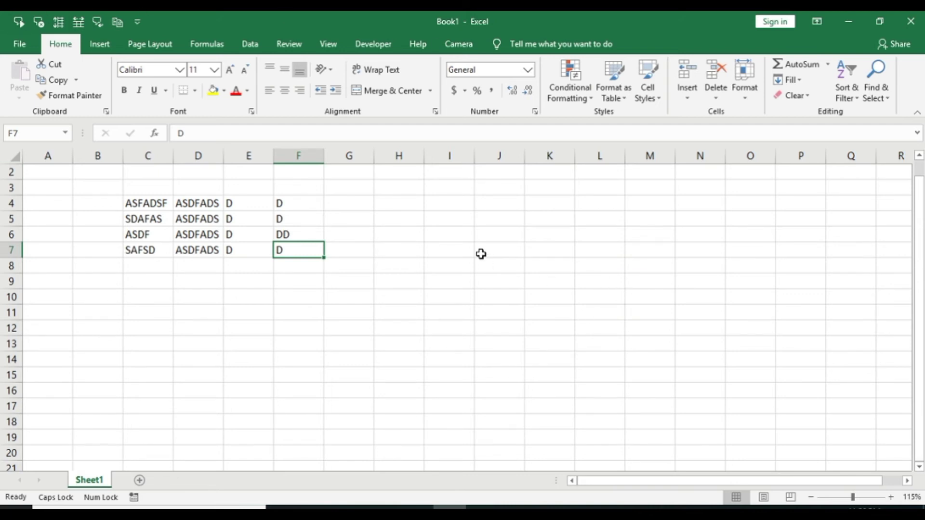
# - Select cell I6, scroll the view right to column K and down to row 11, and return to the worksheet's beginning
pyautogui.click(467, 230)
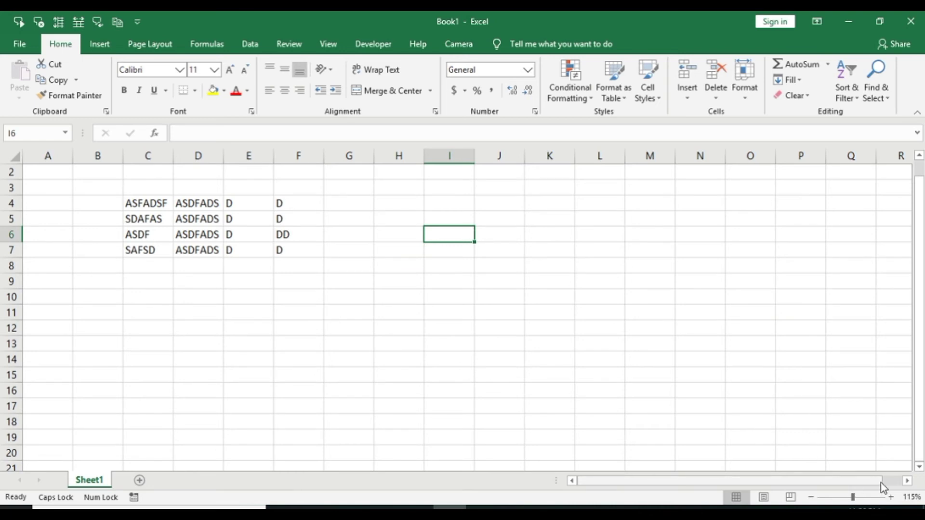
pyautogui.click(907, 481)
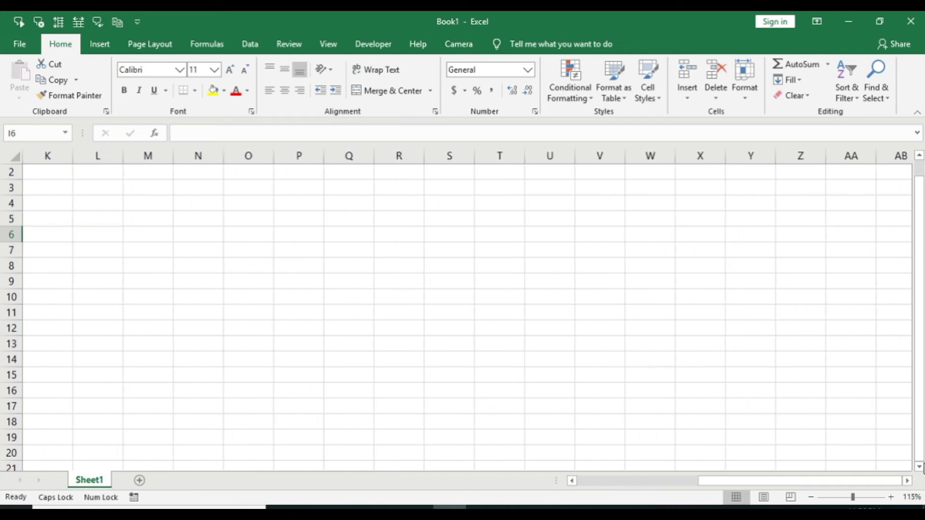
pyautogui.click(919, 467)
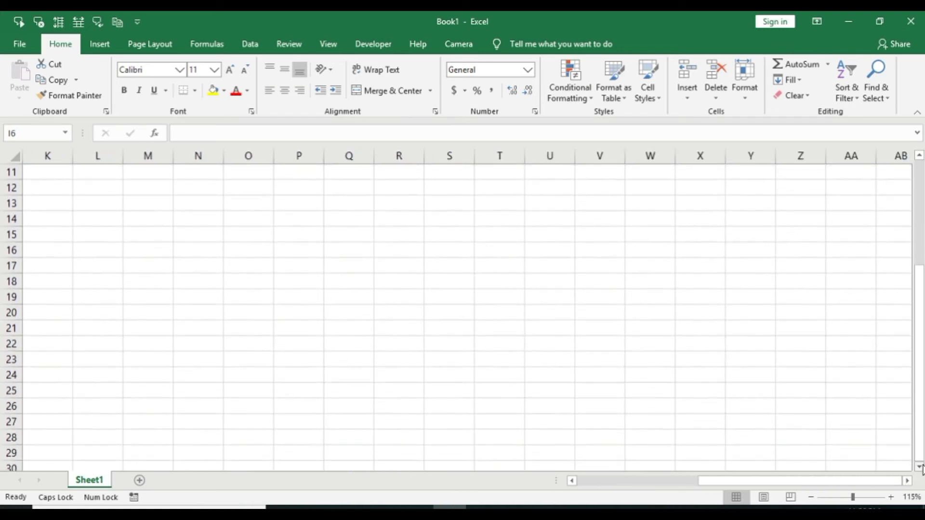
pyautogui.click(920, 189)
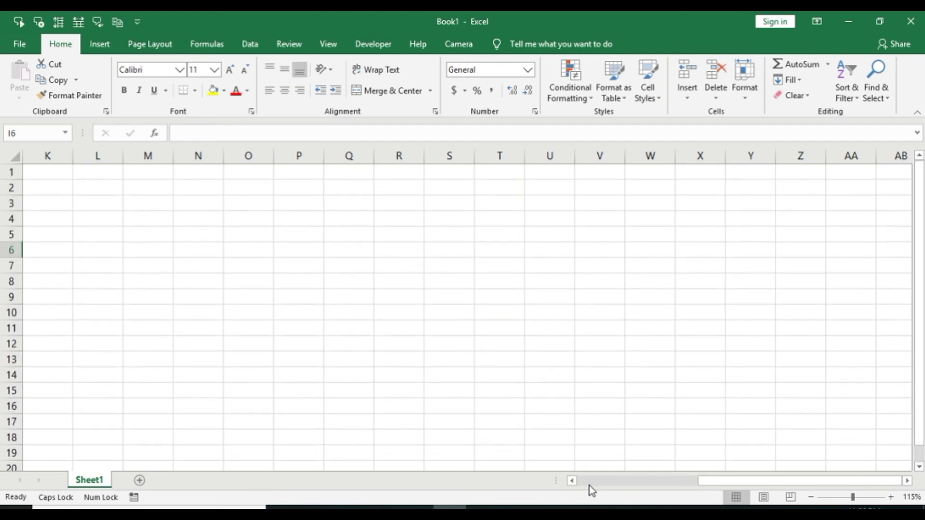
pyautogui.click(589, 482)
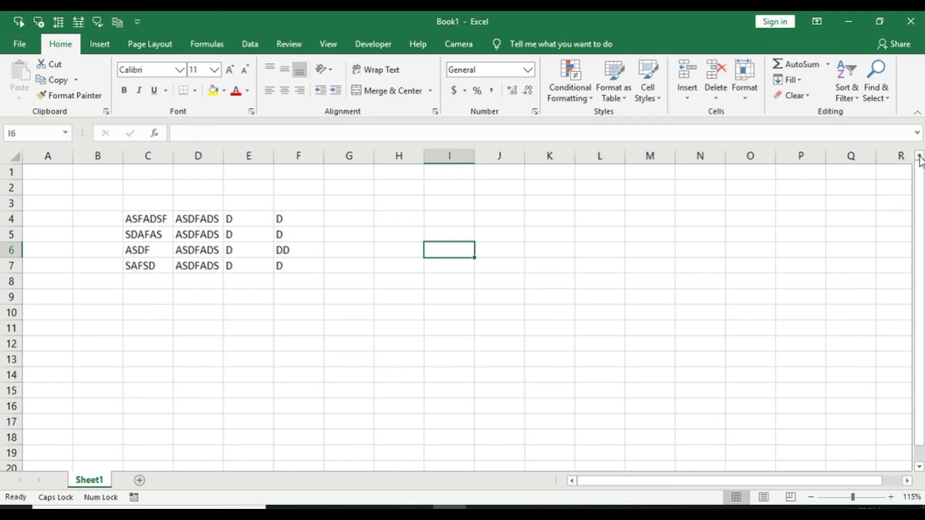
# - Scroll the view column by column to column O and down to row 11, and page back to column A and row 1
pyautogui.click(906, 481)
pyautogui.click(907, 480)
pyautogui.click(907, 481)
pyautogui.click(907, 481)
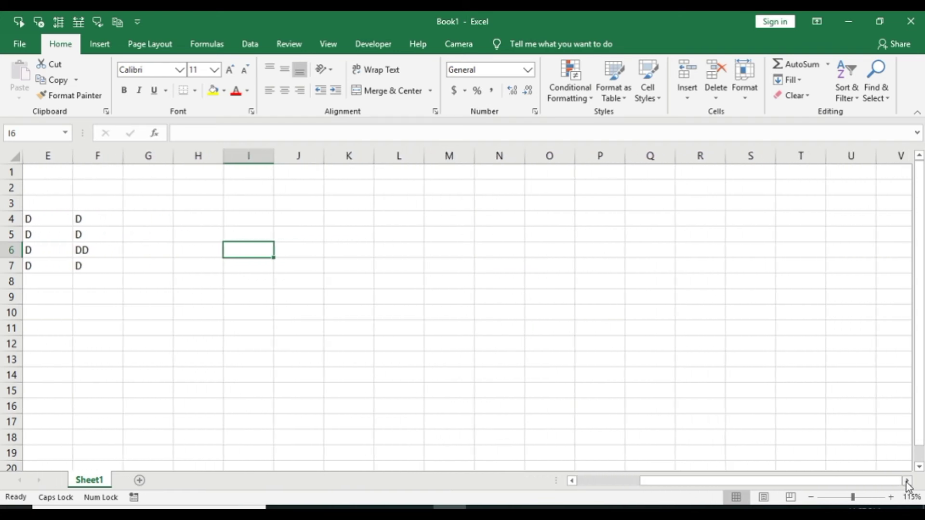
pyautogui.click(906, 481)
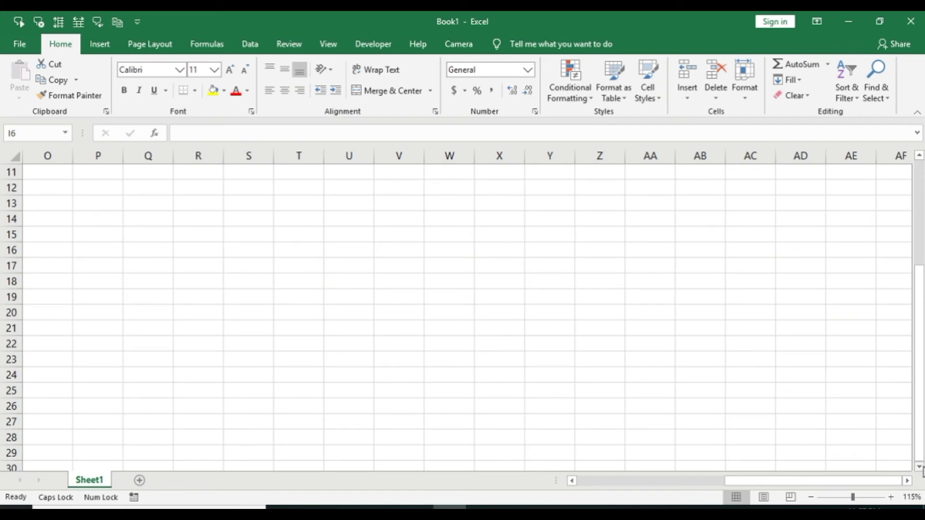
pyautogui.click(619, 479)
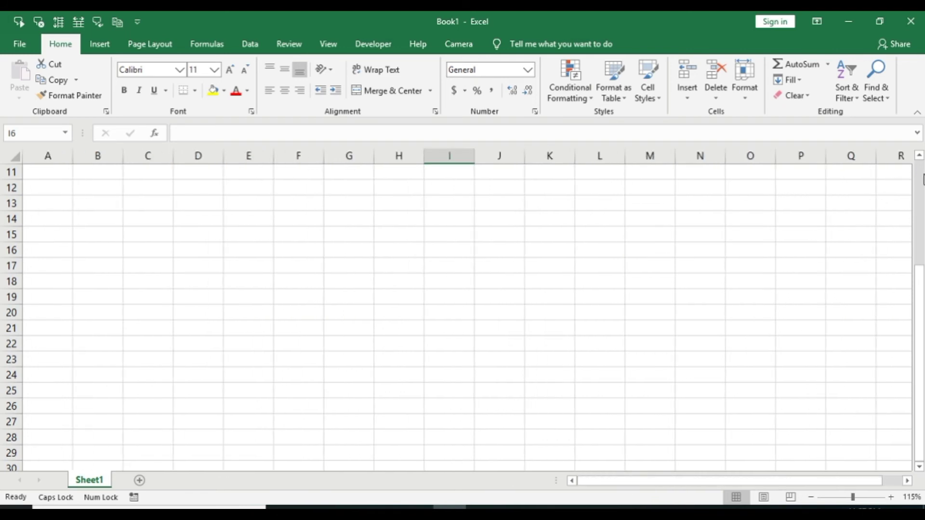
pyautogui.click(921, 177)
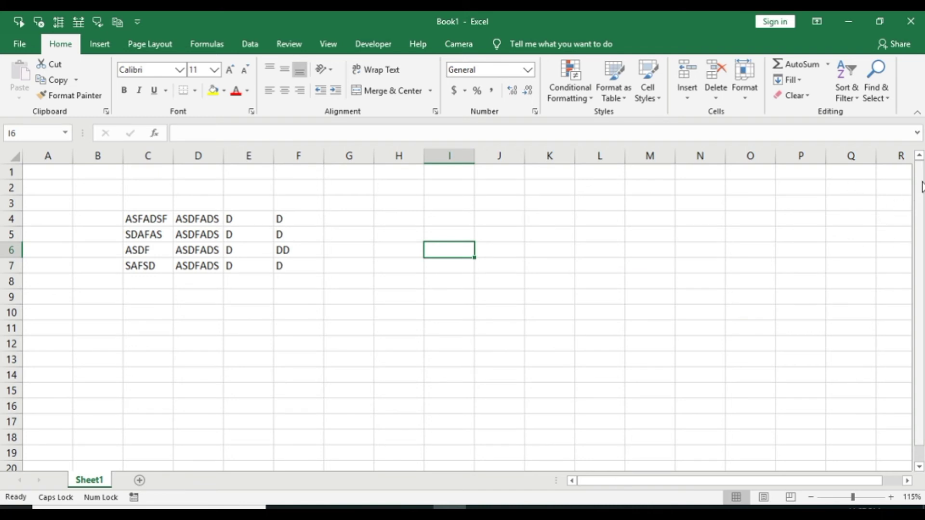
# - Slide the view vertically and horizontally with the scroll boxes, and jump it to the worksheet's left edge
pyautogui.moveTo(920, 184); pyautogui.dragTo(906, 289)
pyautogui.moveTo(701, 485); pyautogui.dragTo(674, 495)
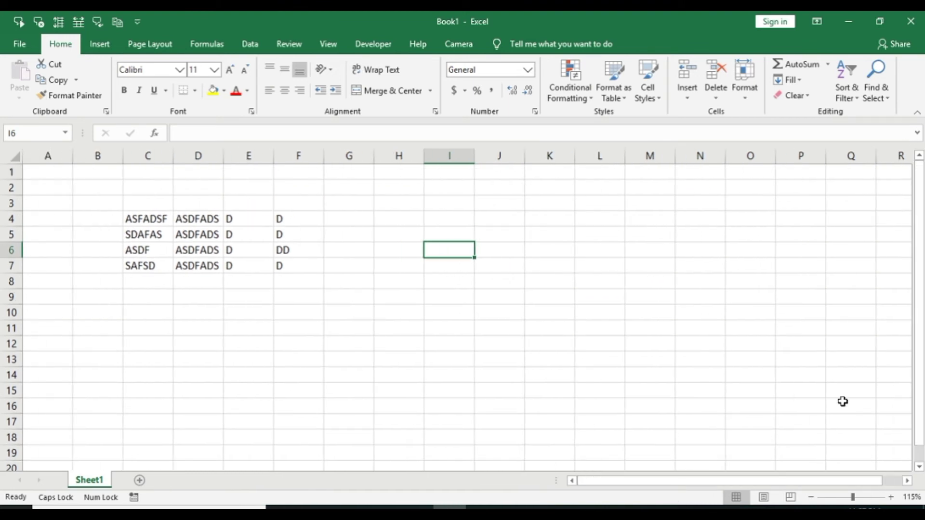
pyautogui.rightClick(893, 482)
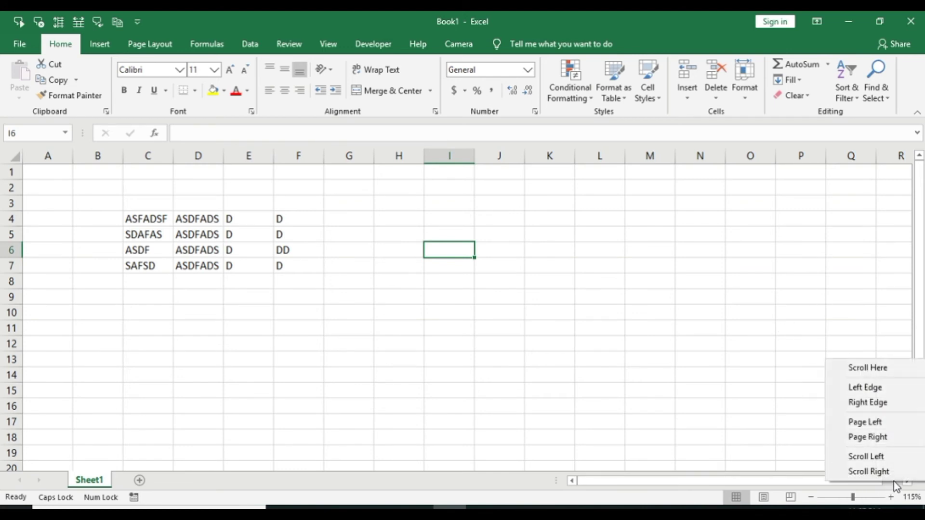
pyautogui.click(879, 390)
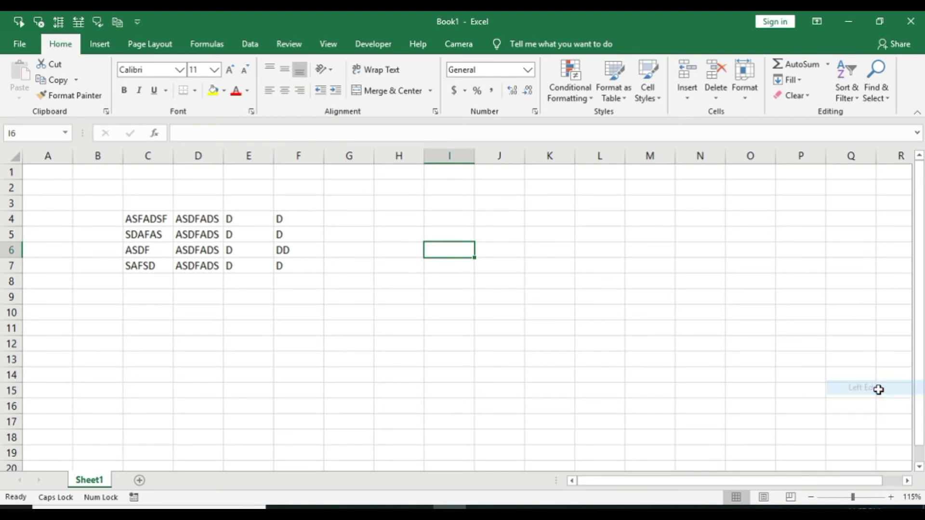
# - Scroll the view right to column Q and jump back to the worksheet's left edge with the Left Edge option
pyautogui.moveTo(791, 482); pyautogui.dragTo(809, 484)
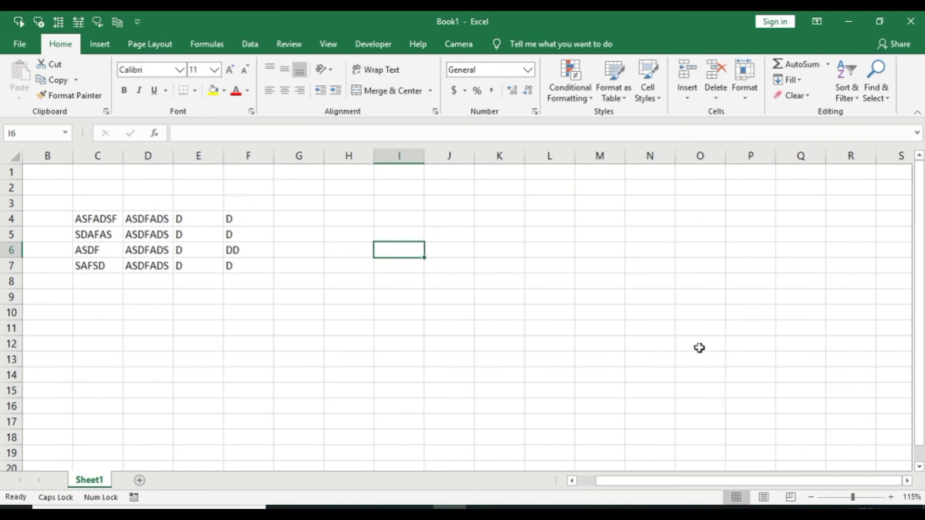
pyautogui.click(907, 482)
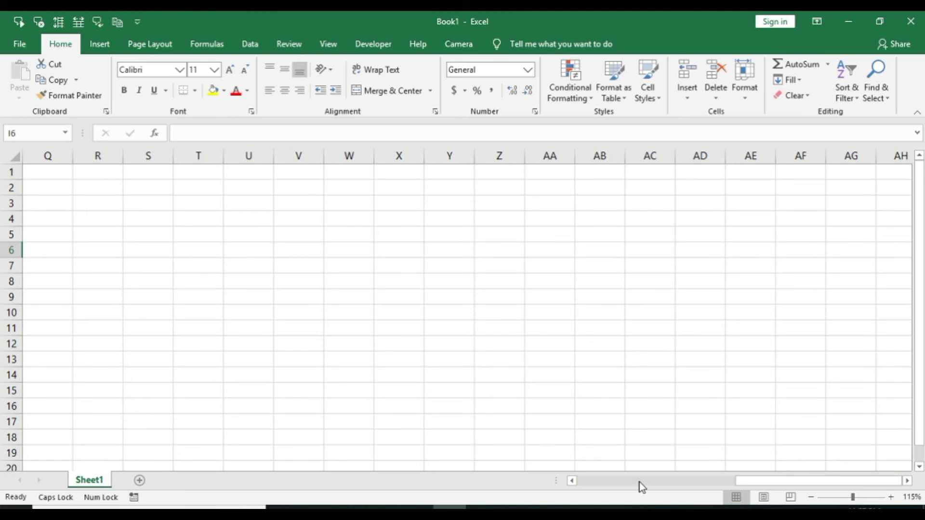
pyautogui.rightClick(639, 482)
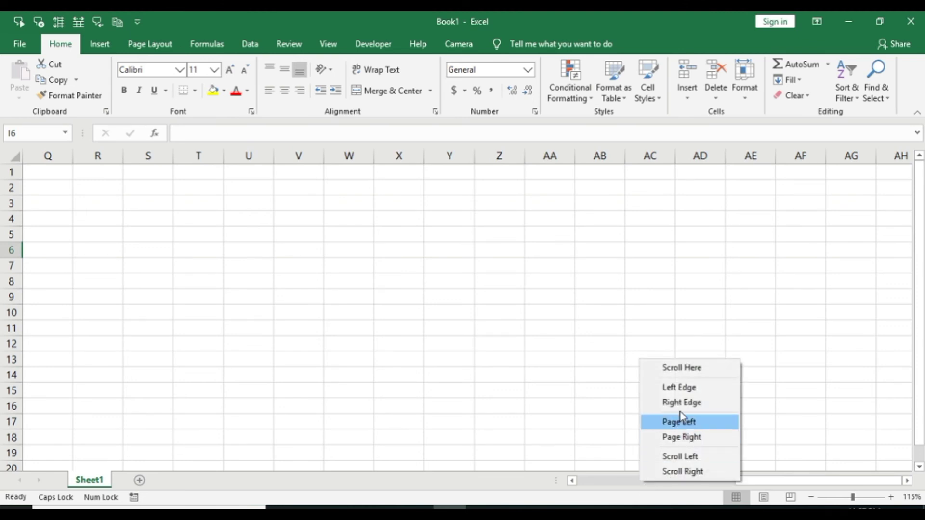
pyautogui.click(689, 392)
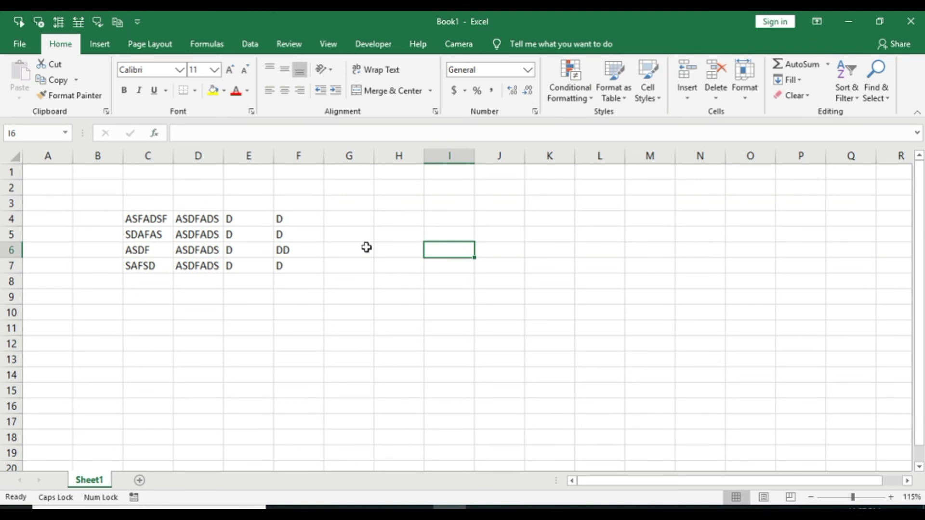
# - Scroll the view down to row 15 and jump back to row 1 with the Top option
pyautogui.moveTo(917, 368); pyautogui.dragTo(916, 393)
pyautogui.scroll(-5, 920, 423)
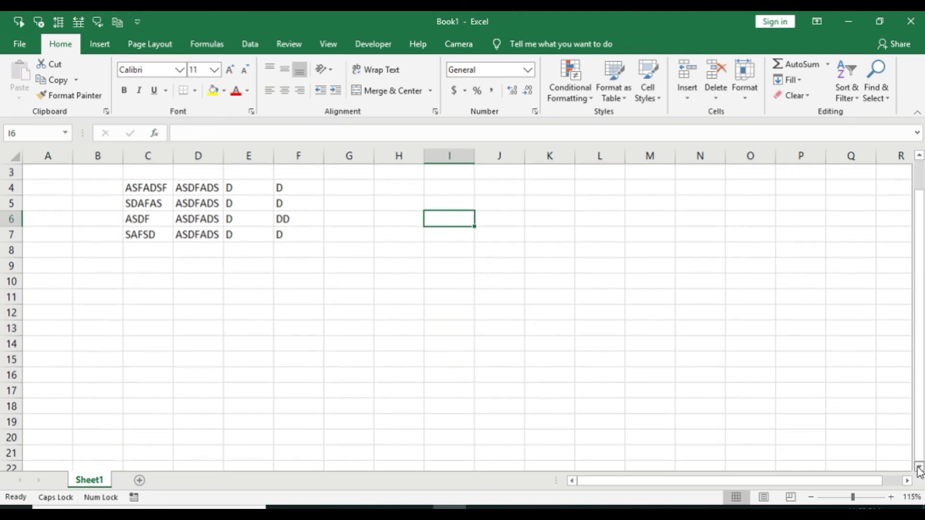
pyautogui.rightClick(917, 202)
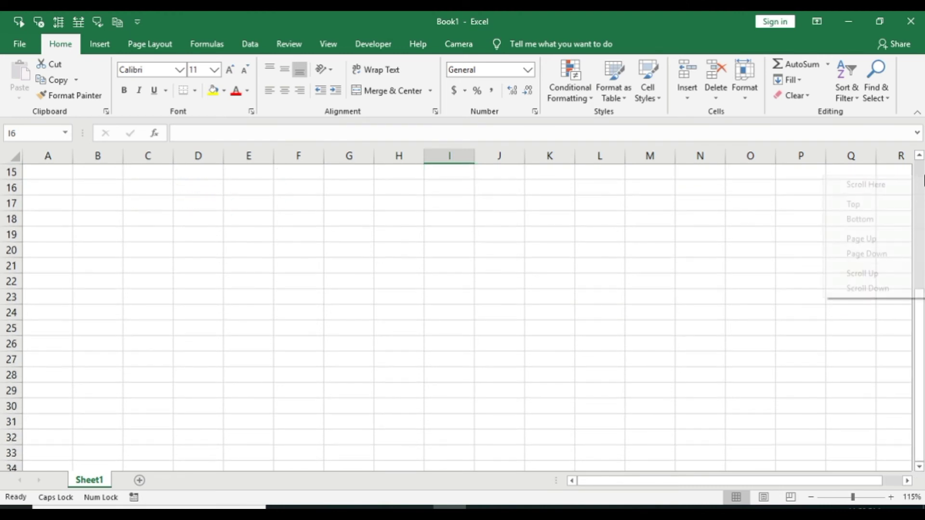
pyautogui.click(883, 207)
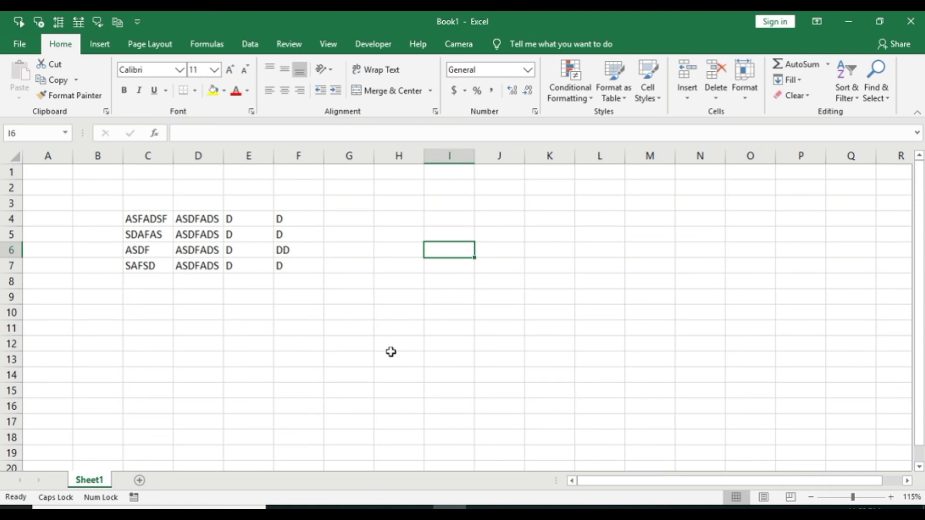
# - Select cell G7, scroll the worksheet down to about row 31, and return the view to row 1
pyautogui.click(356, 266)
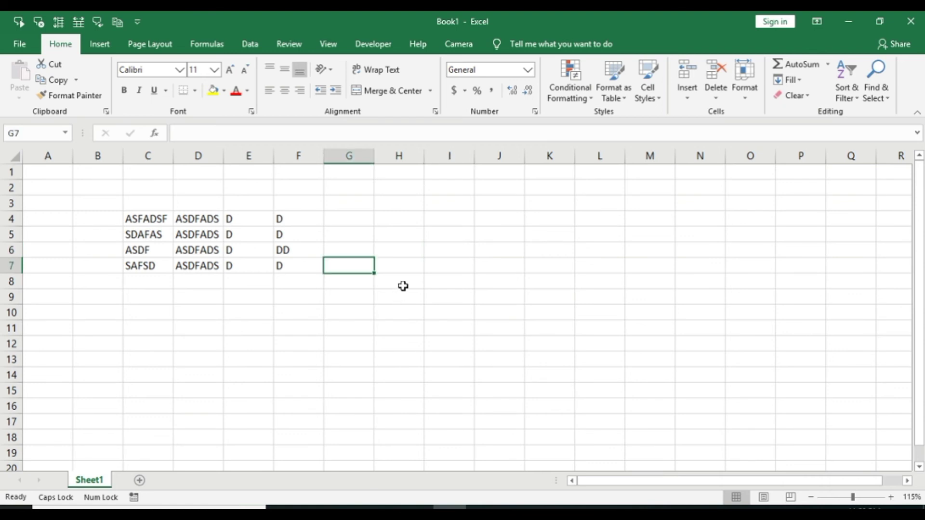
pyautogui.scroll(-9, 403, 287)
pyautogui.scroll(9, 403, 287)
pyautogui.scroll(-4, 402, 287)
pyautogui.scroll(-6, 403, 287)
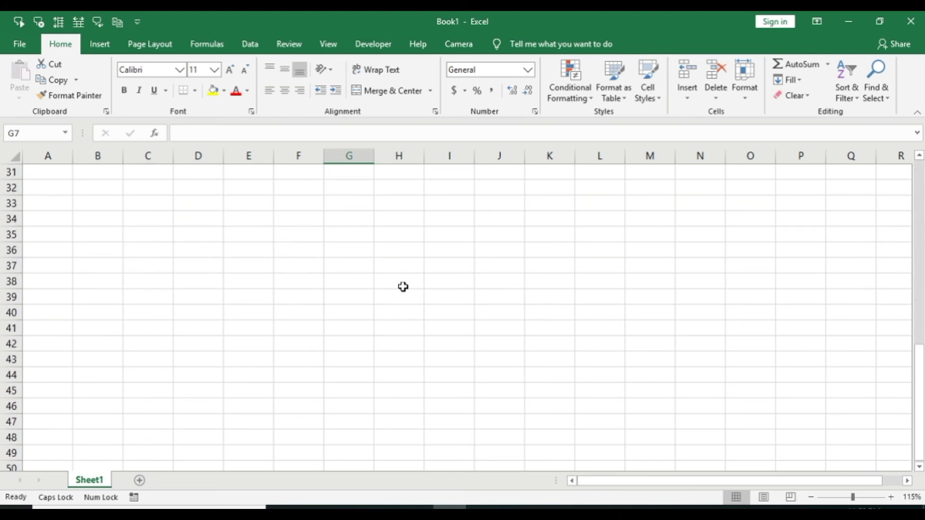
pyautogui.scroll(10, 403, 287)
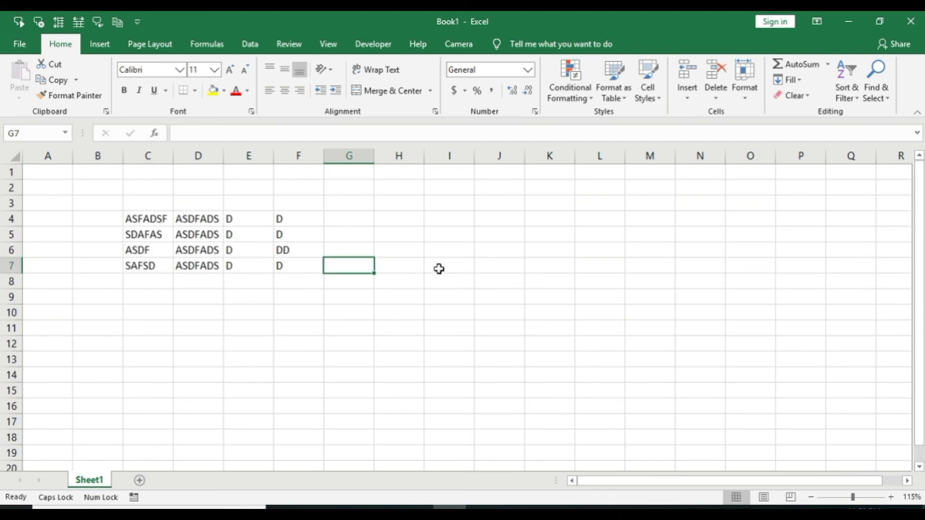
# - Auto-scroll far down and right across the worksheet, select cell DGE4581, and return to cell A1
pyautogui.middleClick(364, 243)
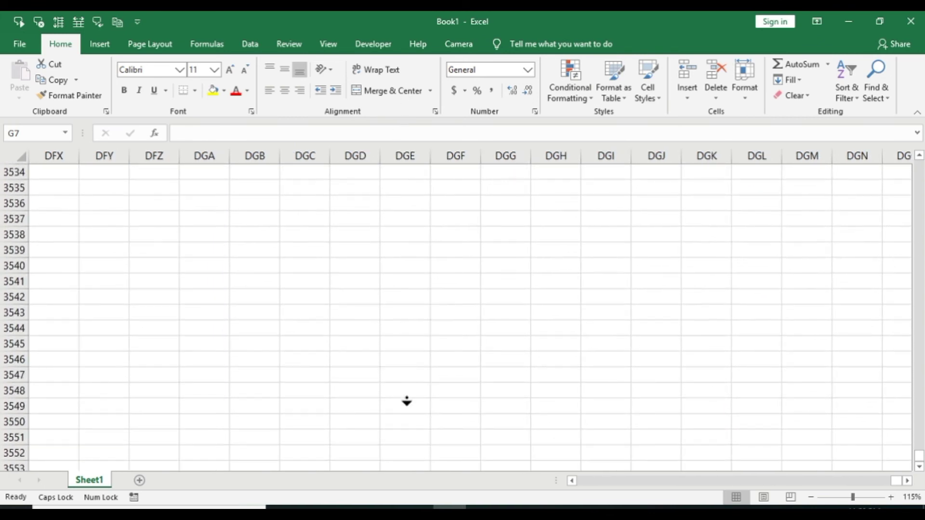
pyautogui.click(383, 315)
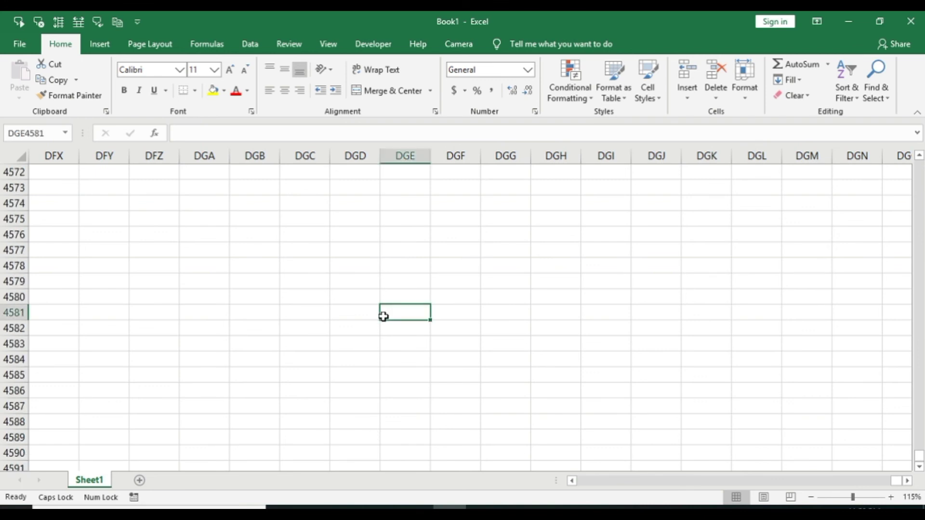
pyautogui.hotkey('ctrl', 'Home')
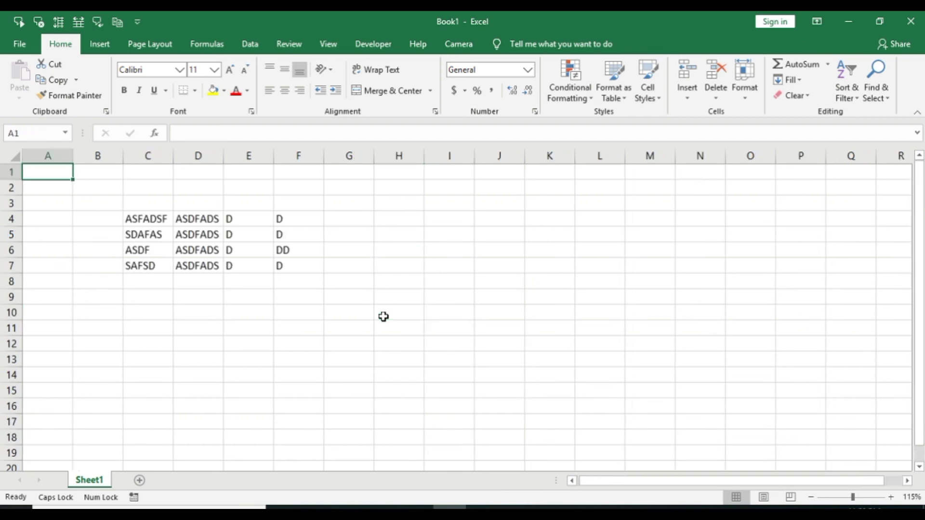
# - Select cell C10 and zoom the worksheet out to 40% and back in to 130%
pyautogui.click(153, 314)
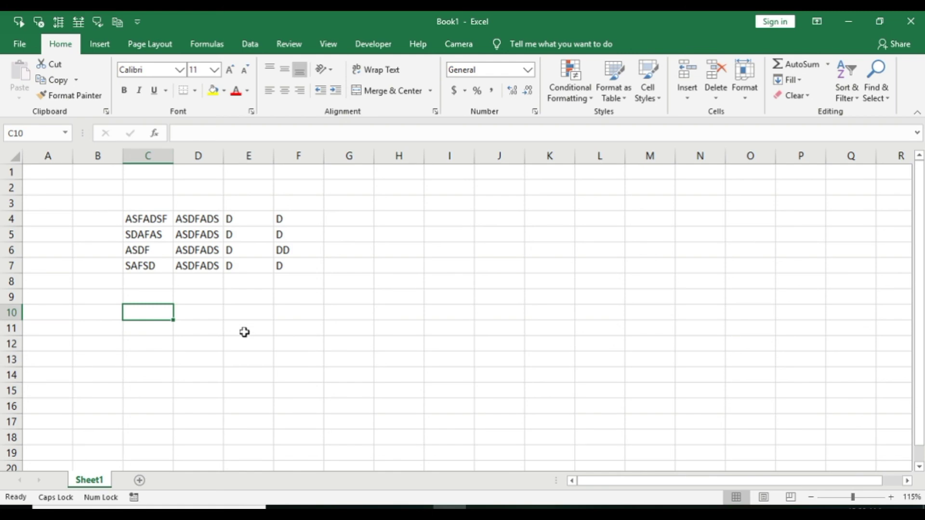
pyautogui.scroll(6, 243, 331)
pyautogui.scroll(-10, 244, 332)
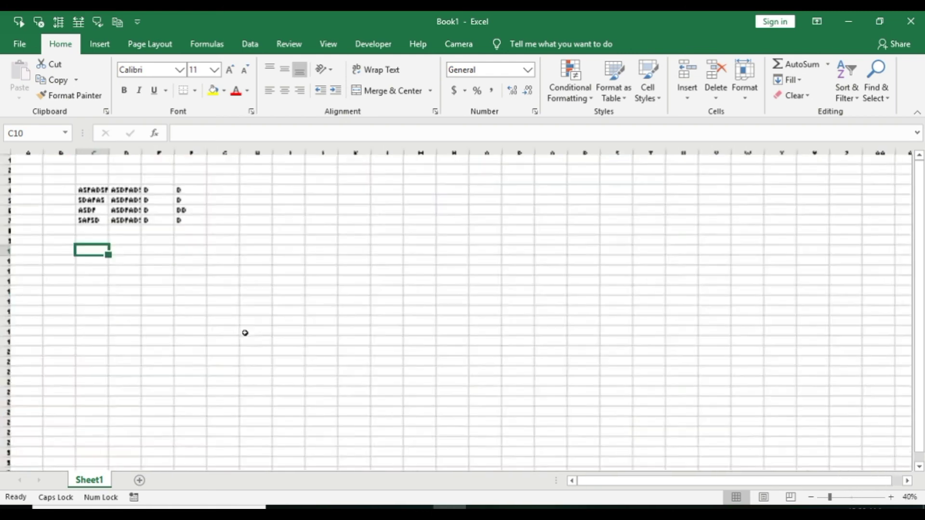
pyautogui.scroll(11, 243, 331)
pyautogui.scroll(-9, 244, 332)
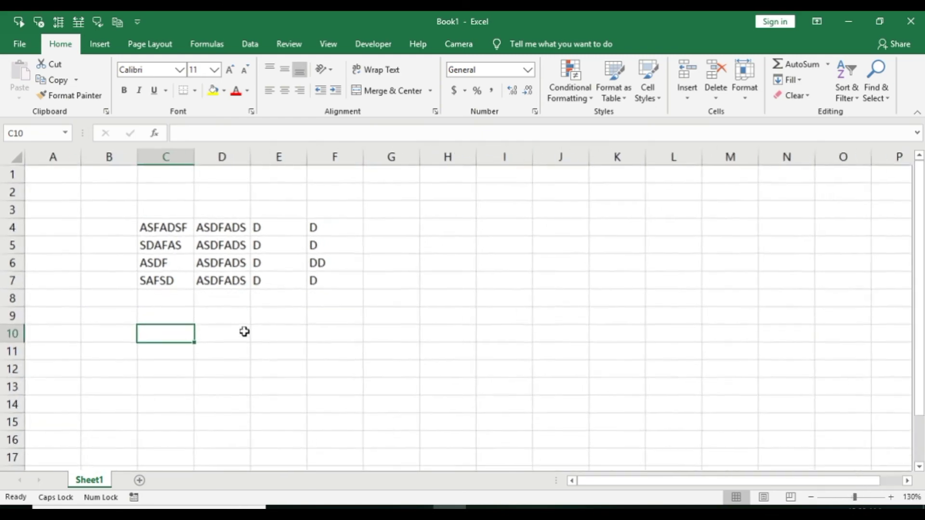
# - Zoom the worksheet to 100% and select cell E10
pyautogui.scroll(3, 244, 331)
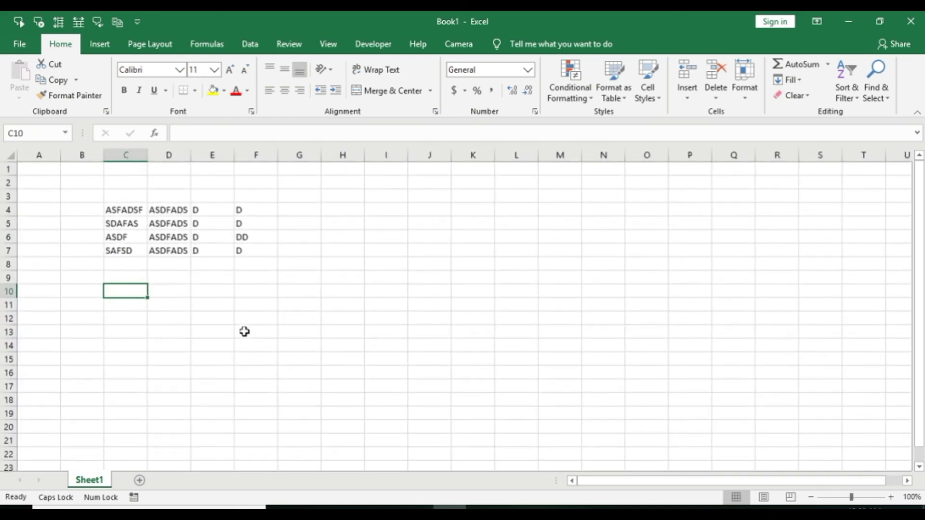
pyautogui.click(215, 293)
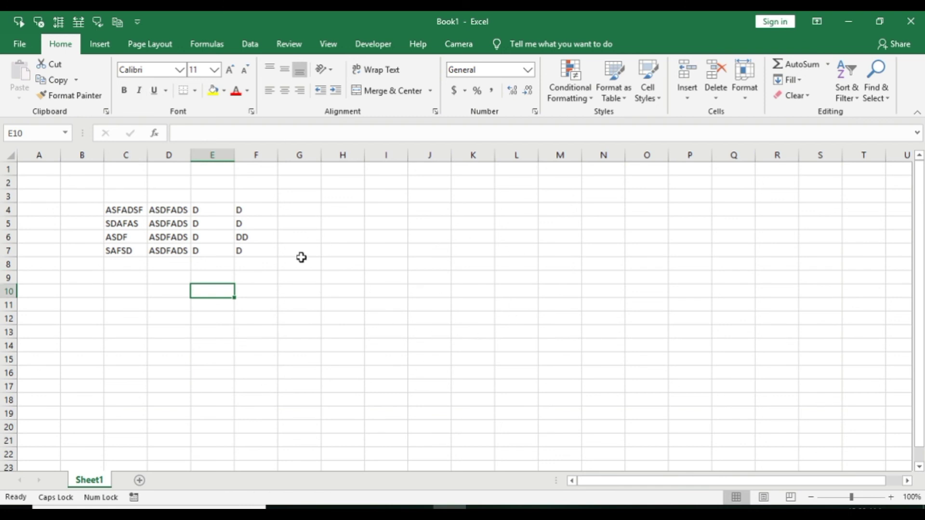
# - Enable the "Zoom on roll with IntelliMouse" editing option in Excel's advanced options
pyautogui.click(22, 44)
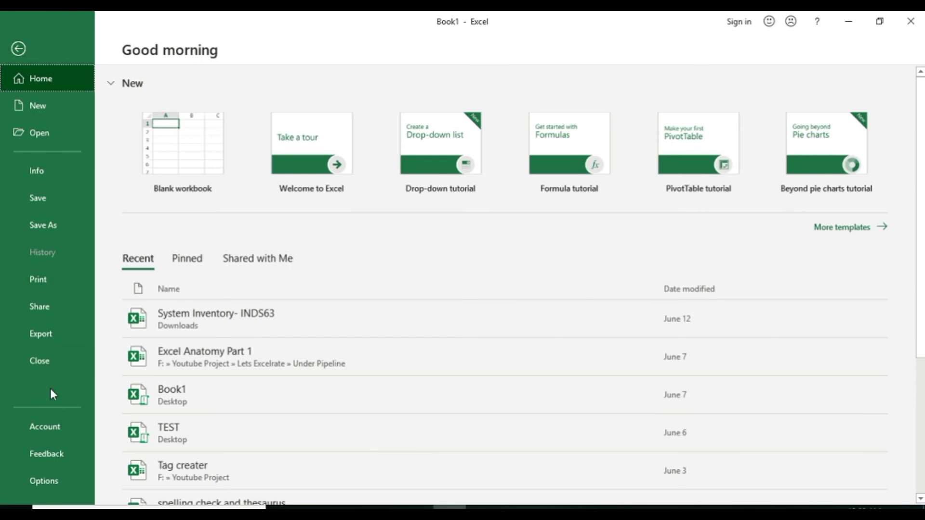
pyautogui.click(48, 482)
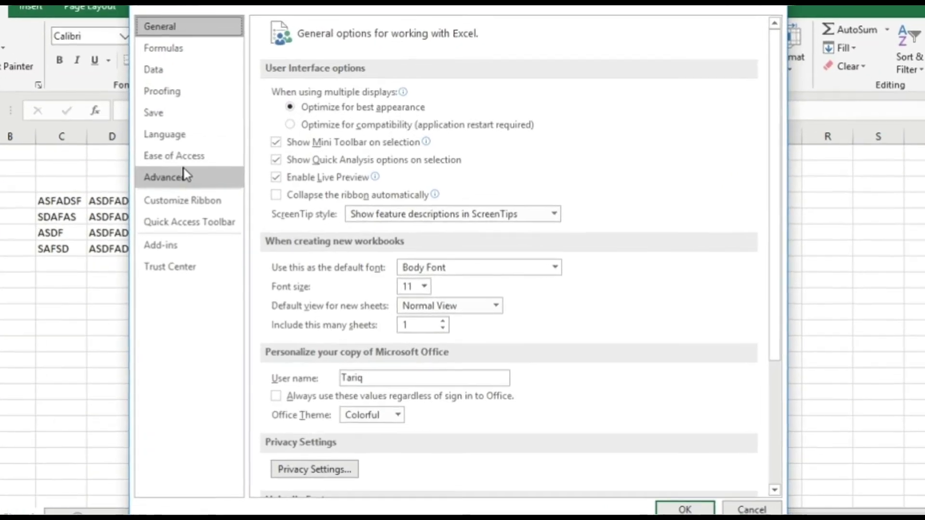
pyautogui.click(214, 190)
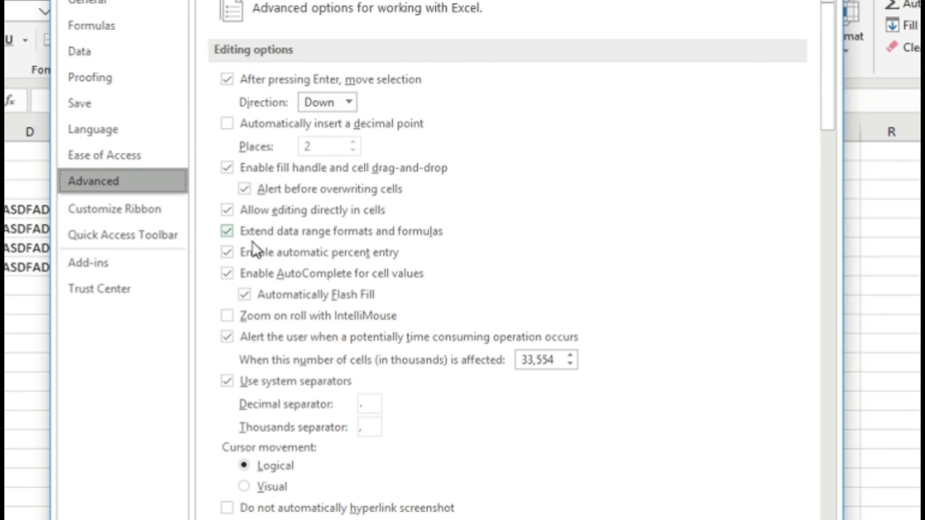
pyautogui.click(252, 318)
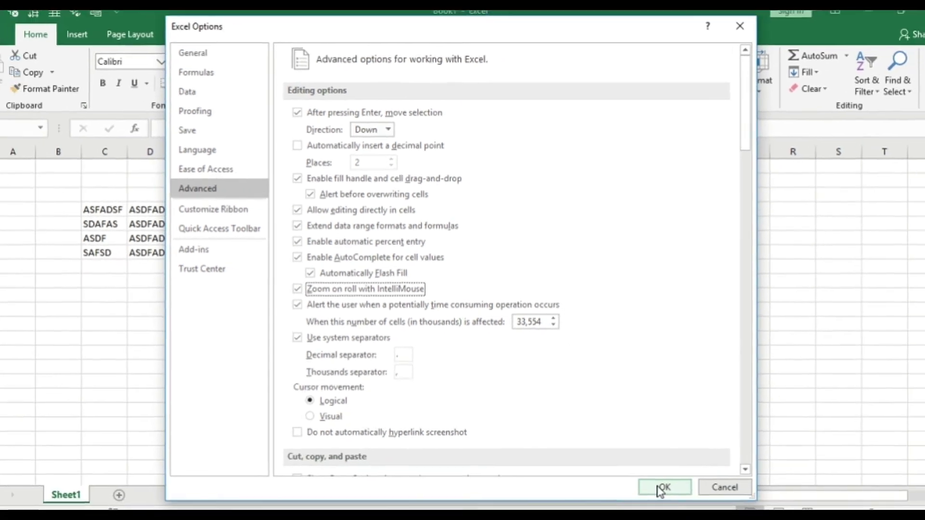
pyautogui.click(663, 487)
# - Select cell J9 and zoom the worksheet out and back in to 145% using only the mouse wheel
pyautogui.click(409, 279)
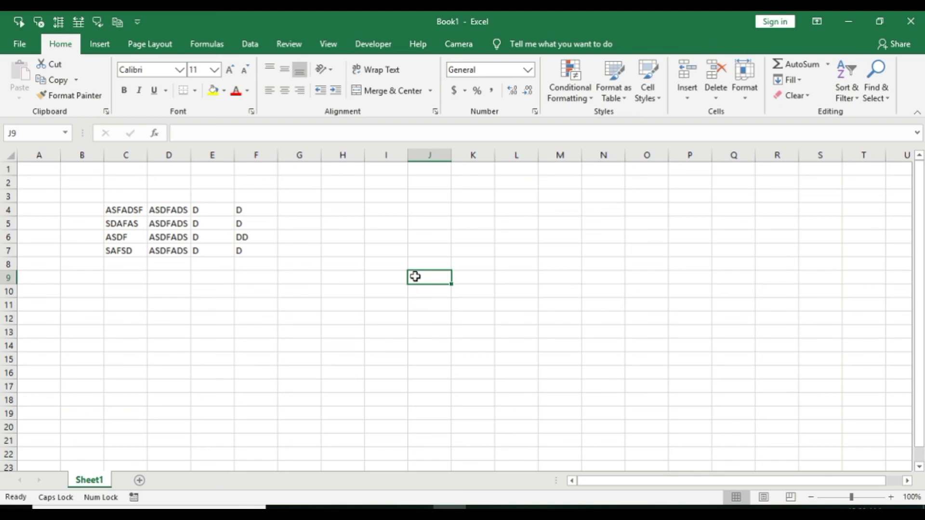
pyautogui.scroll(4, 415, 276)
pyautogui.scroll(-10, 415, 276)
pyautogui.scroll(4, 415, 276)
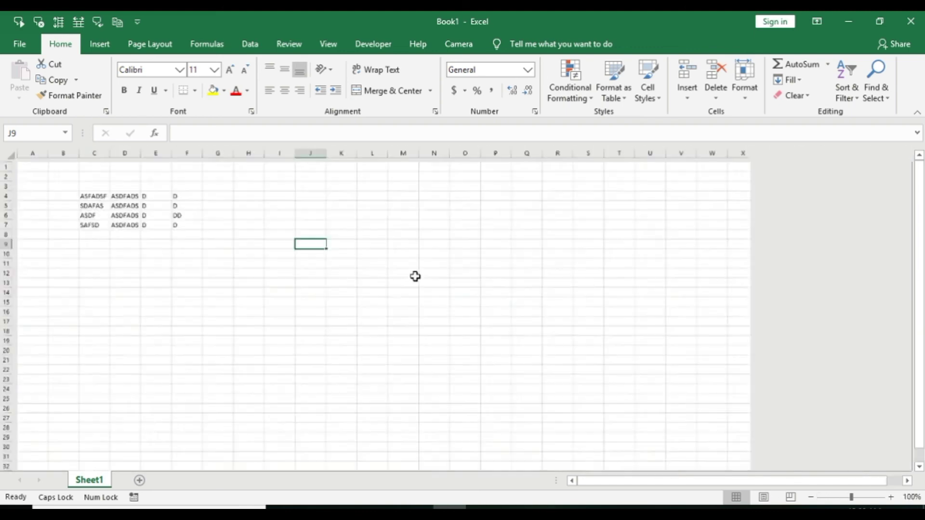
pyautogui.scroll(5, 416, 277)
# - Disable the "Zoom on roll with IntelliMouse" editing option in the advanced options
pyautogui.click(26, 44)
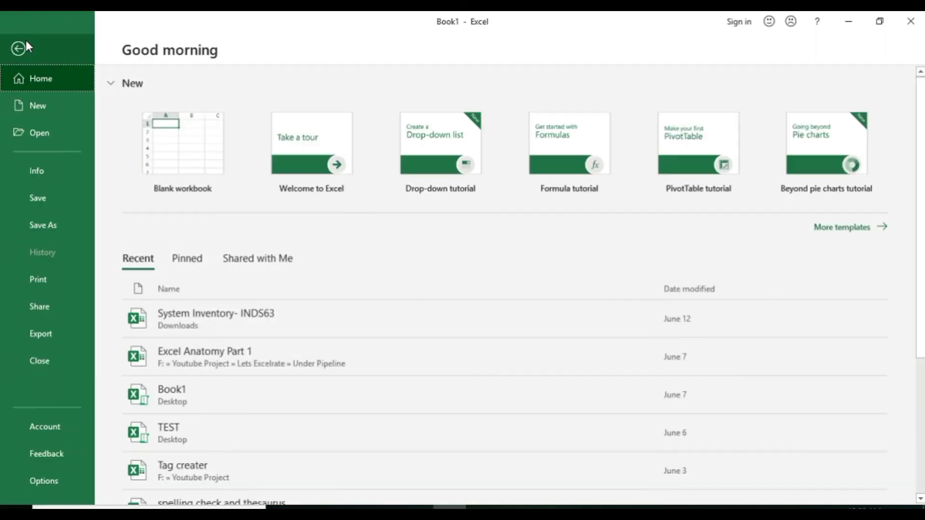
pyautogui.click(50, 481)
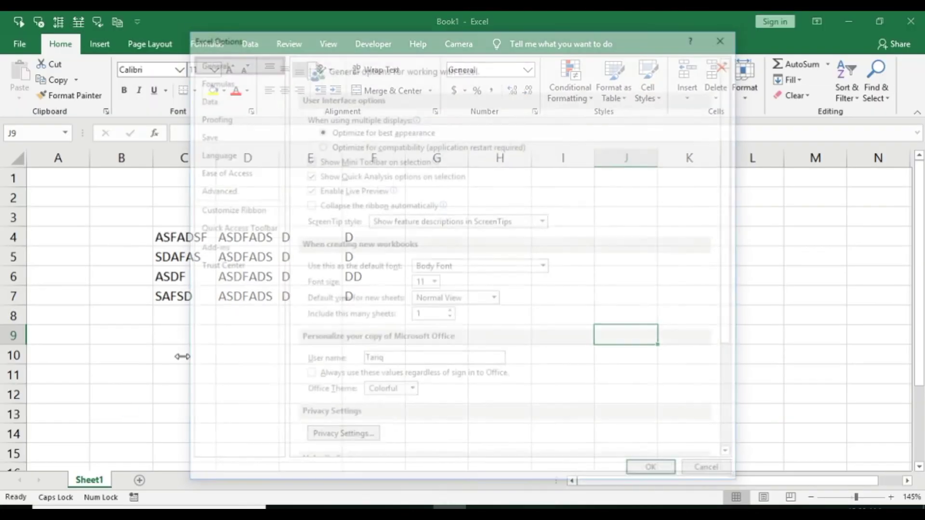
pyautogui.click(224, 193)
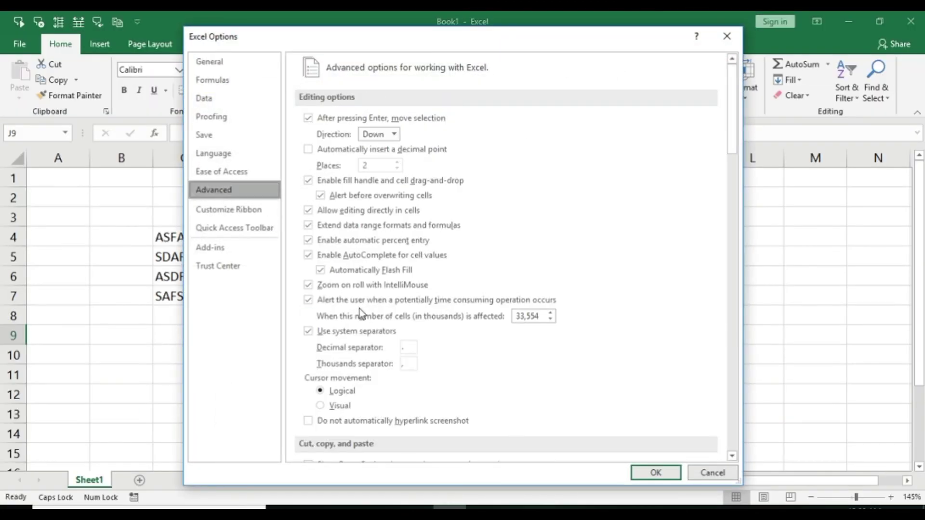
pyautogui.click(309, 287)
pyautogui.click(653, 473)
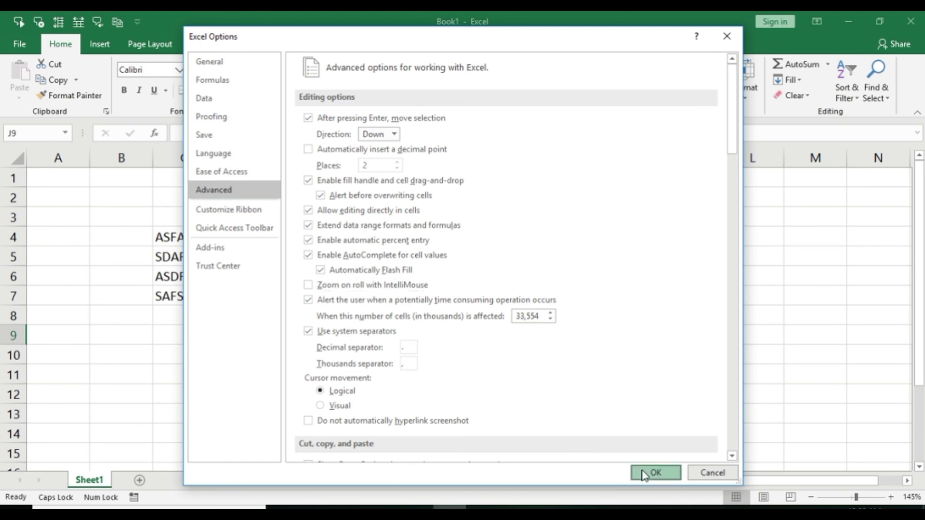
# - Scroll the worksheet down with the mouse wheel, return the view to row 1, and select cell I5
pyautogui.scroll(-6, 374, 283)
pyautogui.scroll(2, 375, 283)
pyautogui.scroll(4, 375, 284)
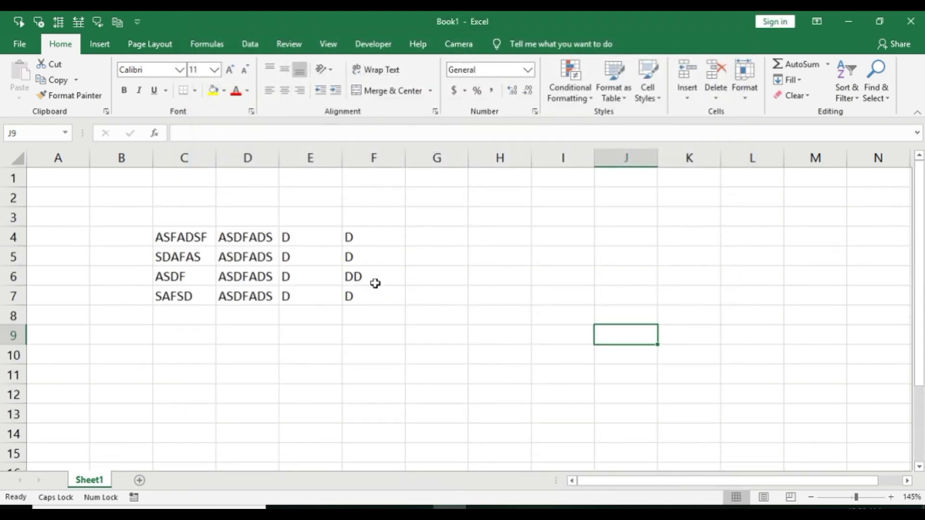
pyautogui.click(588, 252)
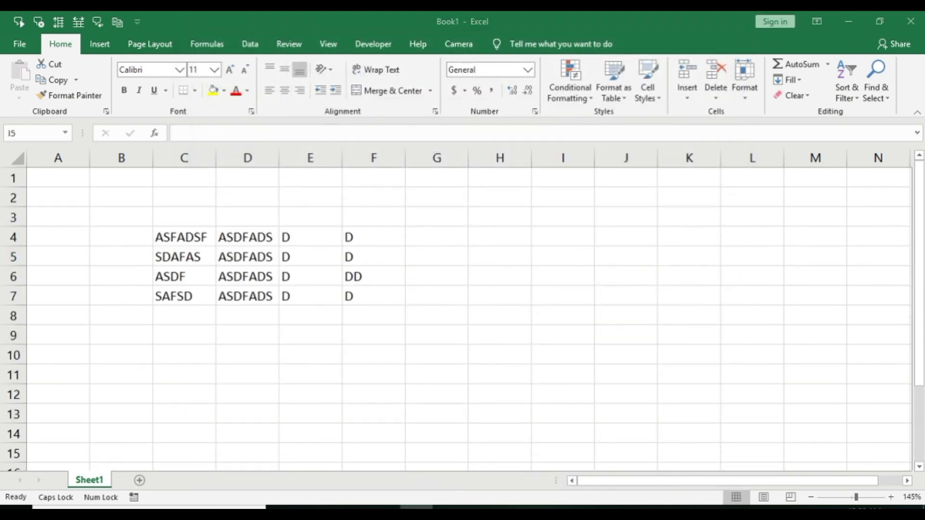